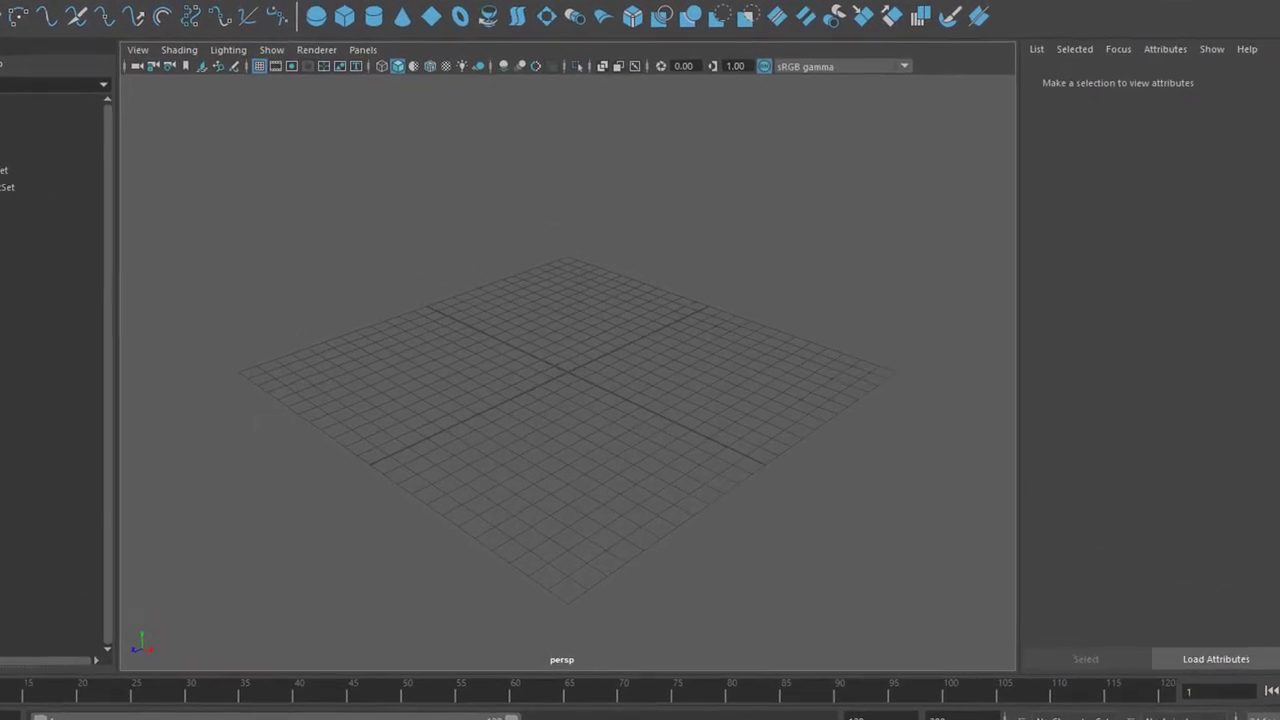
Switch to the Wikimedia Commons page and examine the reference photo of the Zenit 122 with ringflash and its file details.
{"action": "key", "text": "alt+Tab"}
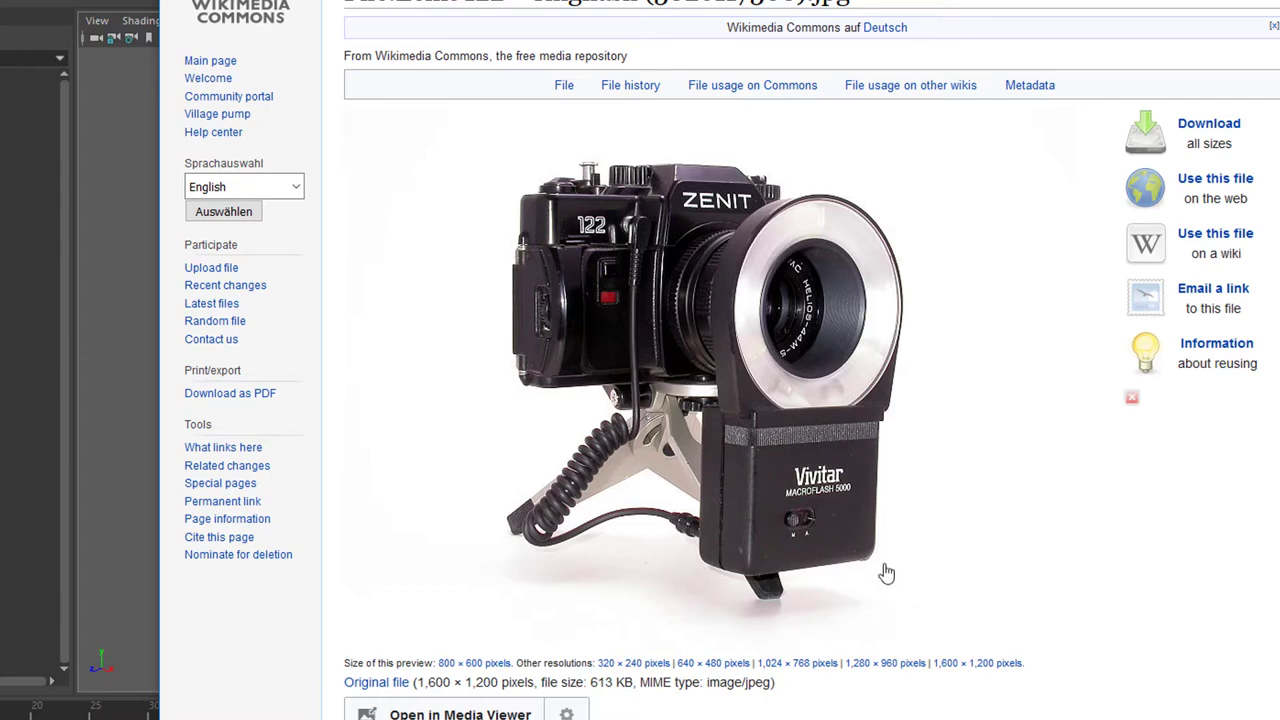
{"action": "scroll", "coordinate": [886, 573], "scroll_direction": "up", "scroll_amount": 2}
{"action": "scroll", "coordinate": [886, 576], "scroll_direction": "down", "scroll_amount": 6}
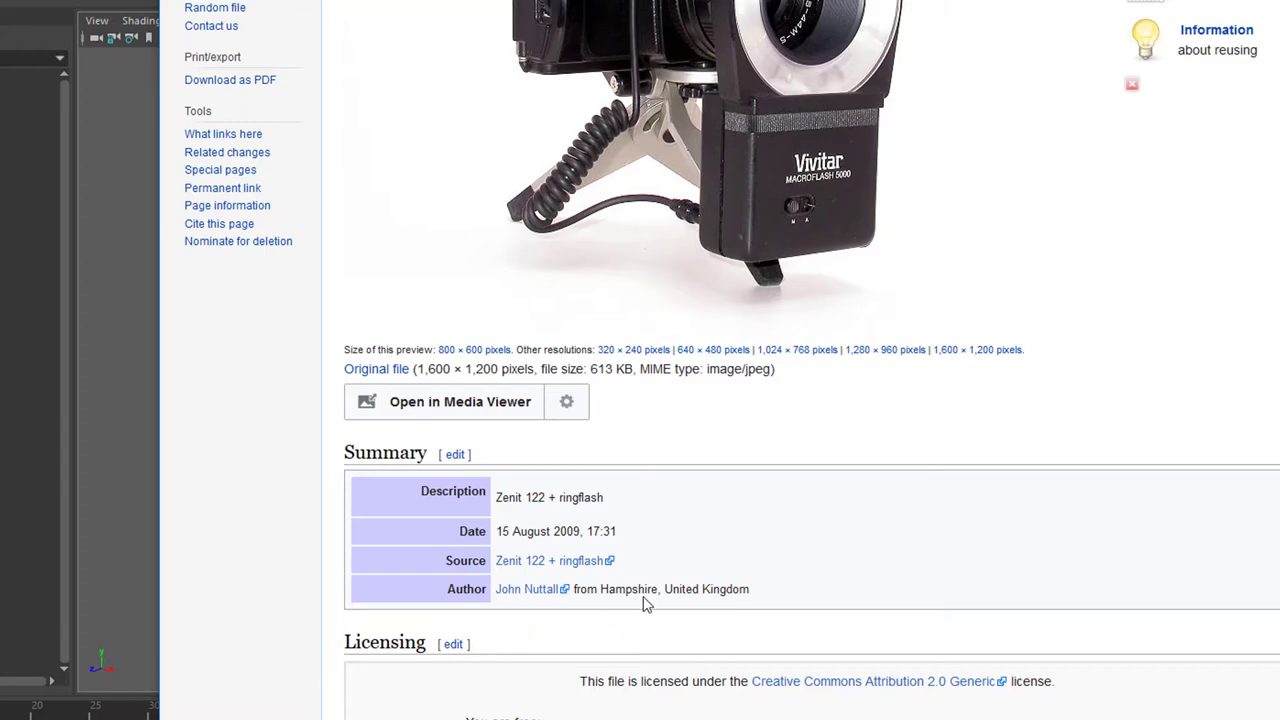
{"action": "scroll", "coordinate": [826, 460], "scroll_direction": "up", "scroll_amount": 5}
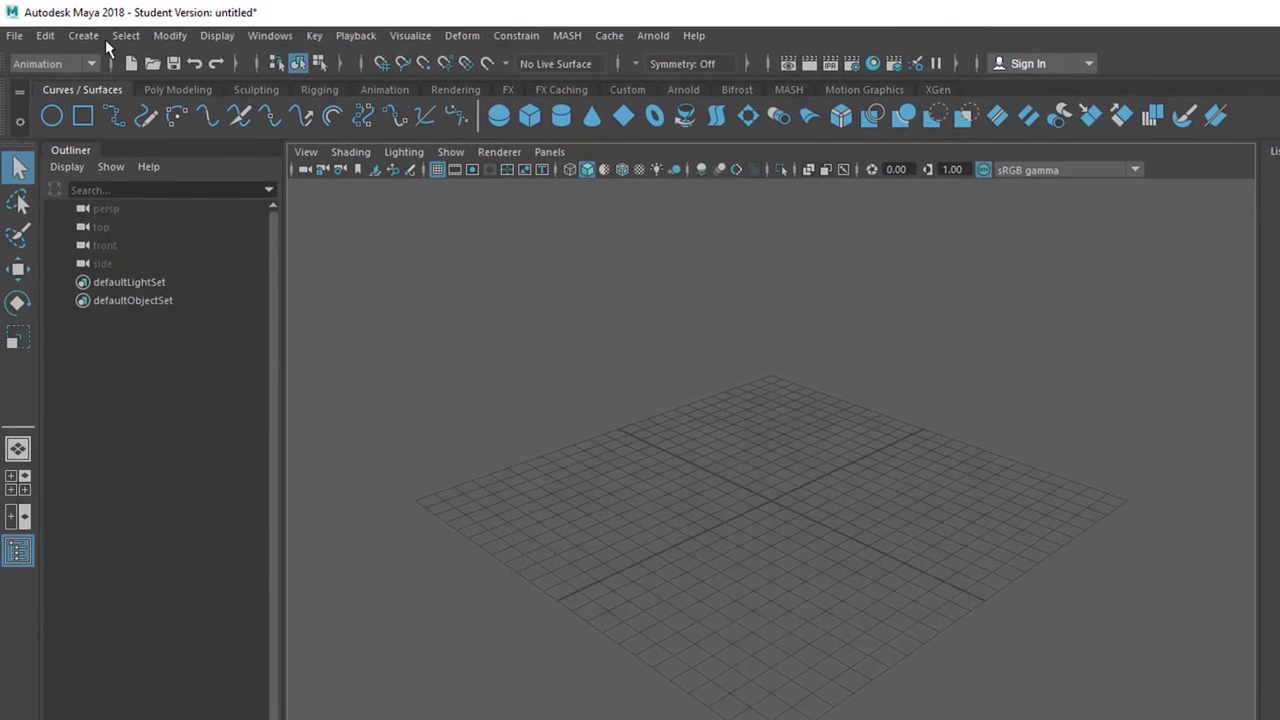
Create a new camera at the scene origin.
{"action": "left_click", "coordinate": [68, 27]}
{"action": "mouse_move", "coordinate": [116, 124]}
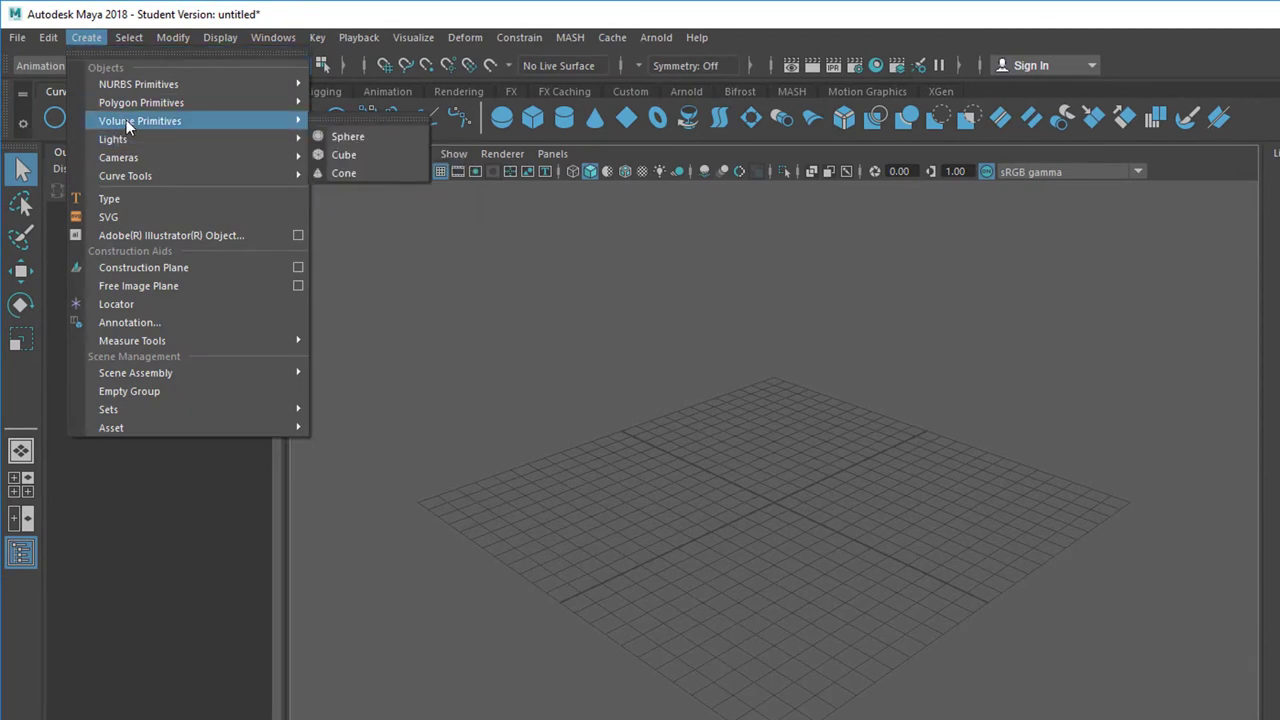
{"action": "mouse_move", "coordinate": [133, 156]}
{"action": "left_click", "coordinate": [390, 173]}
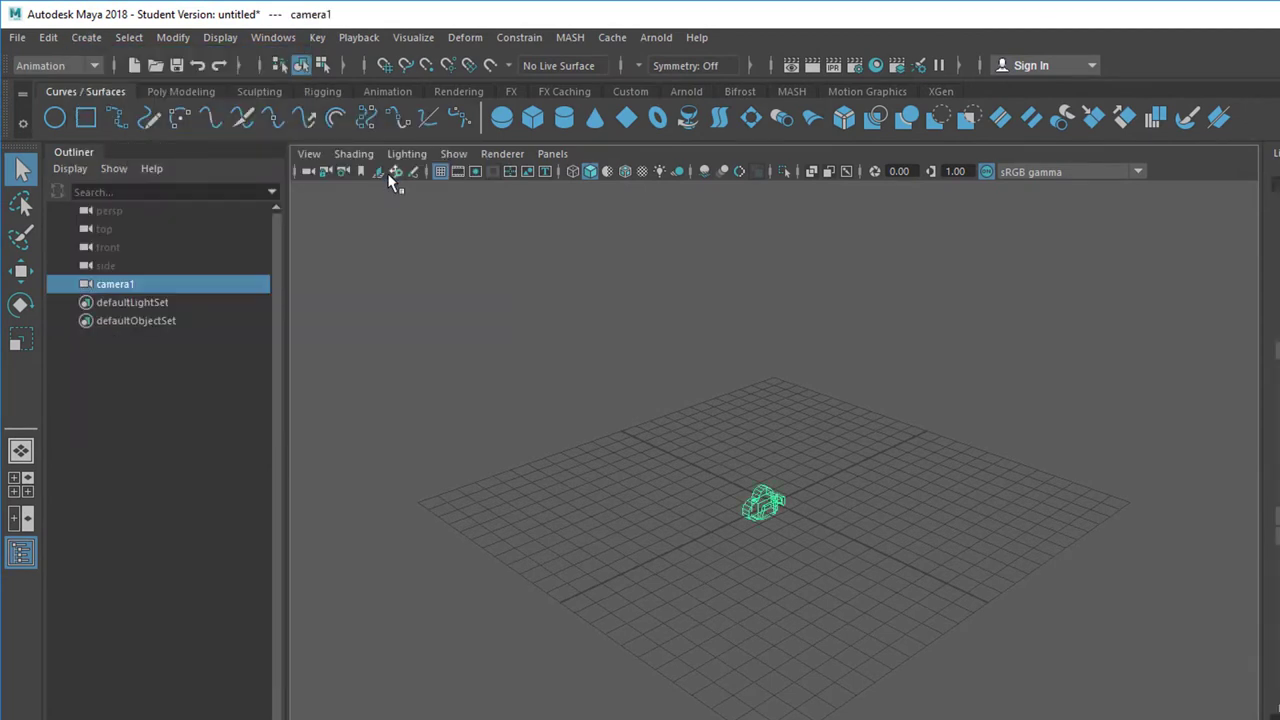
Build a flat ring at the origin by lofting between a NURBS circle and a smaller, scaled-down second circle.
{"action": "scroll", "coordinate": [790, 567], "scroll_direction": "up", "scroll_amount": 6}
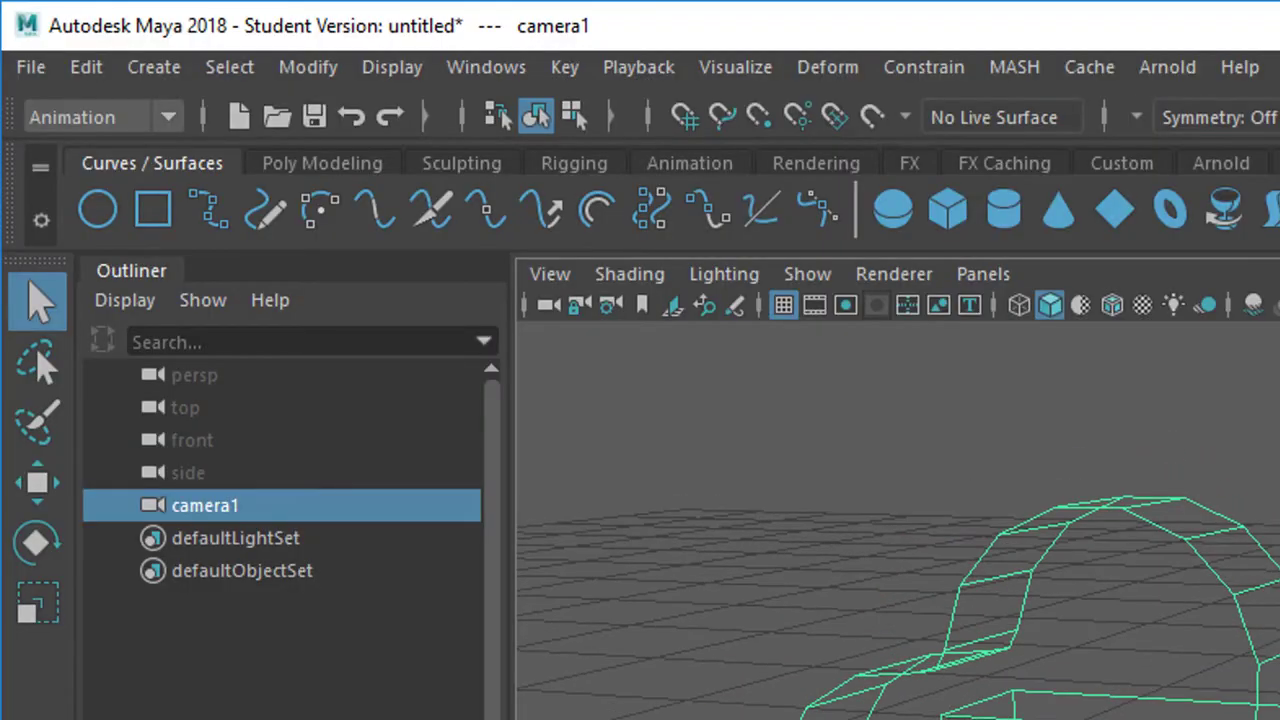
{"action": "scroll", "coordinate": [898, 528], "scroll_direction": "up", "scroll_amount": 5}
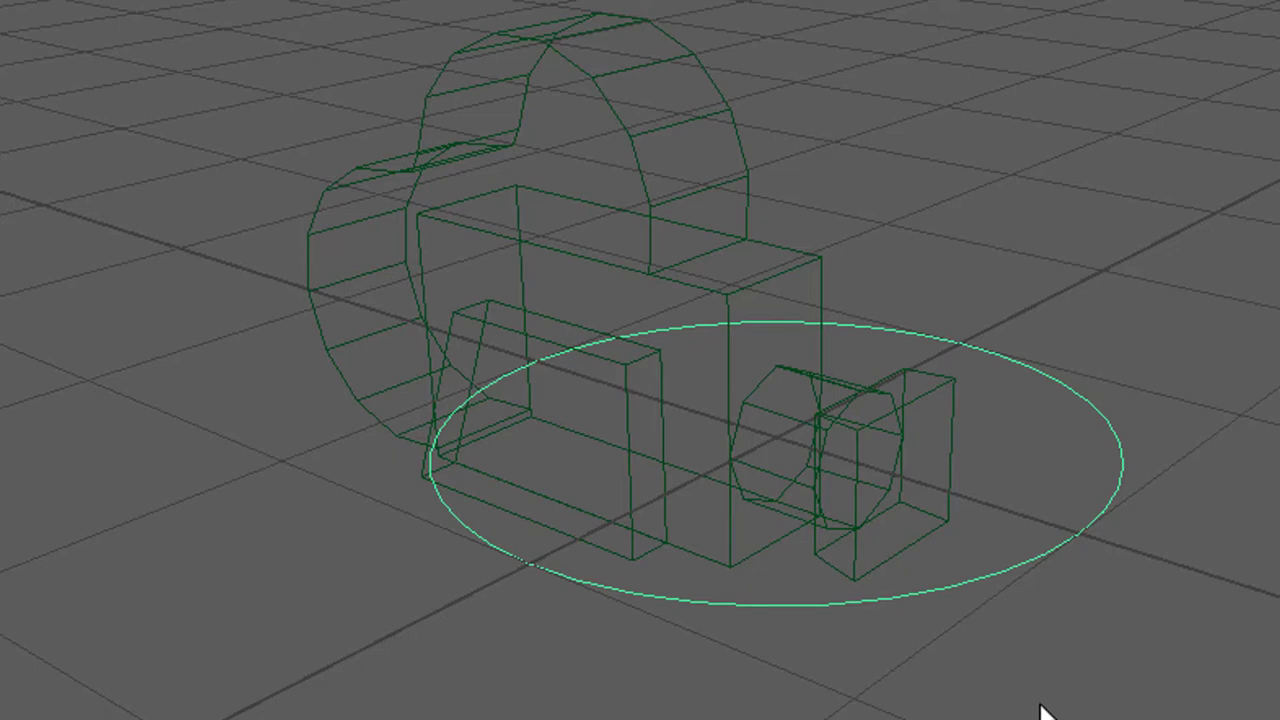
{"action": "key", "text": "w"}
{"action": "left_click_drag", "start_coordinate": [780, 446], "coordinate": [680, 517]}
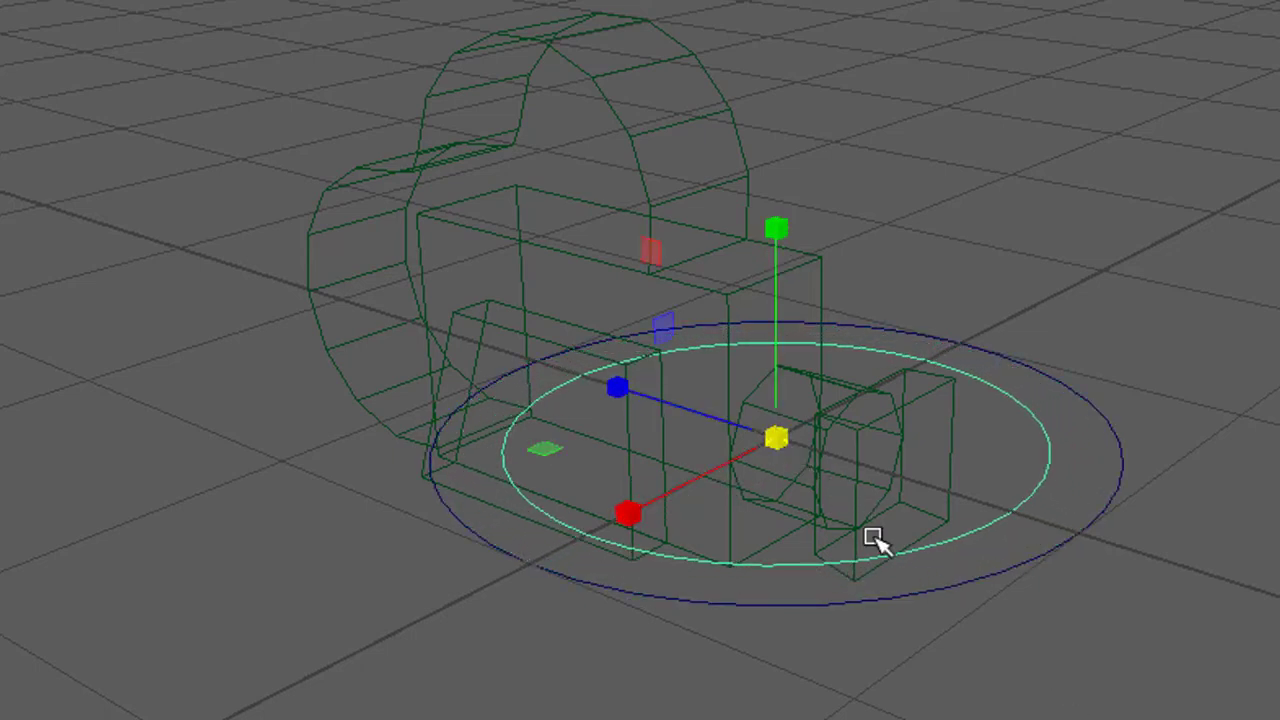
{"action": "left_click", "coordinate": [1116, 425]}
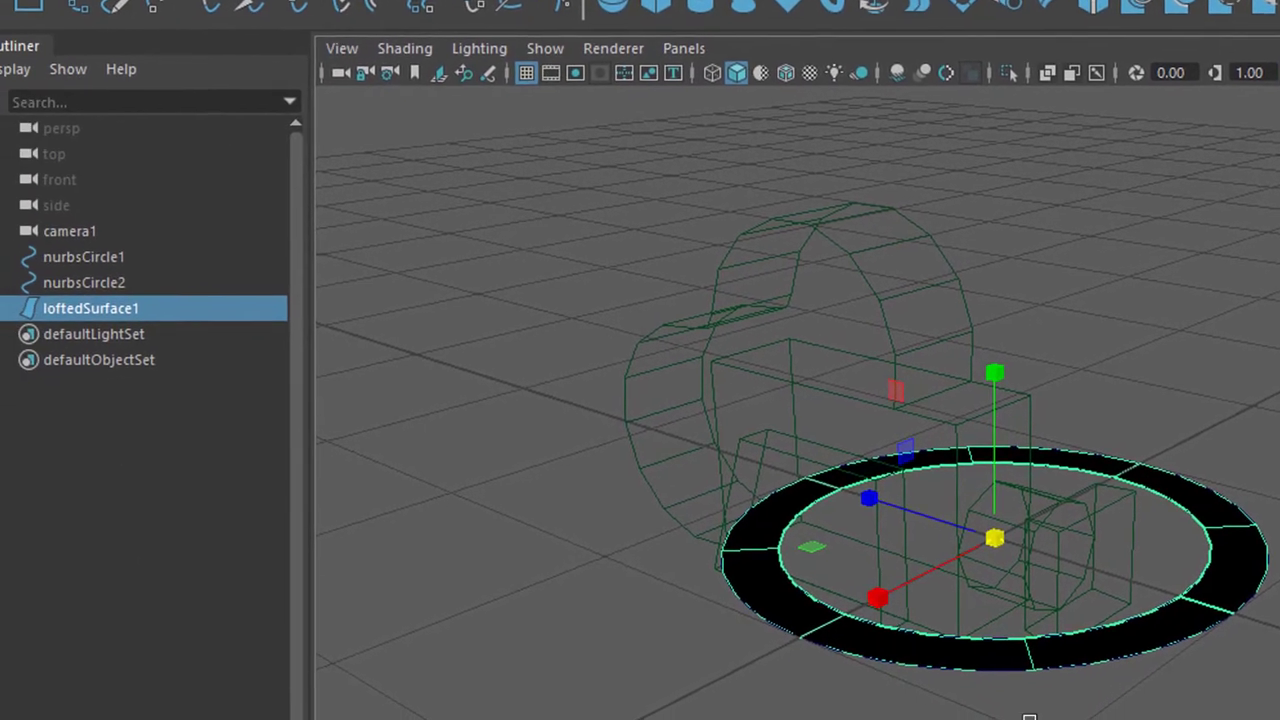
Delete nurbsCircle1 and nurbsCircle2, the source curves of the lofted ring.
{"action": "left_click", "coordinate": [153, 242]}
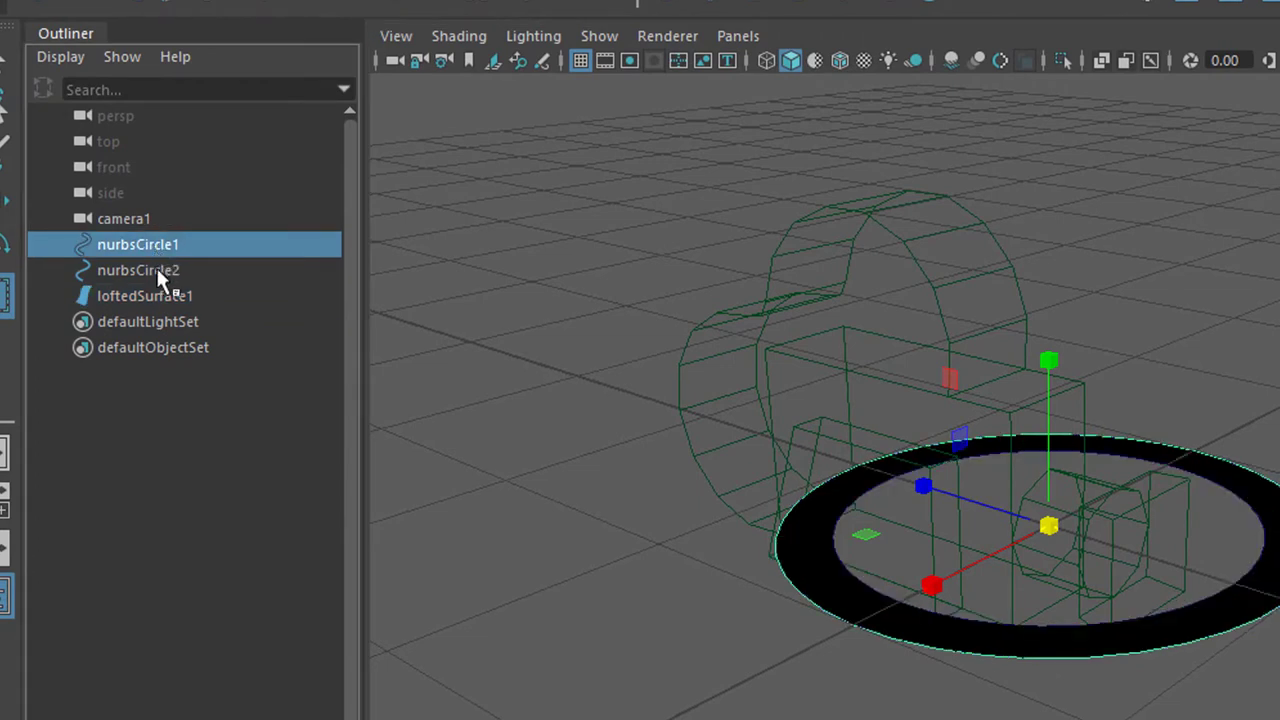
{"action": "left_click", "coordinate": [158, 275], "text": "shift"}
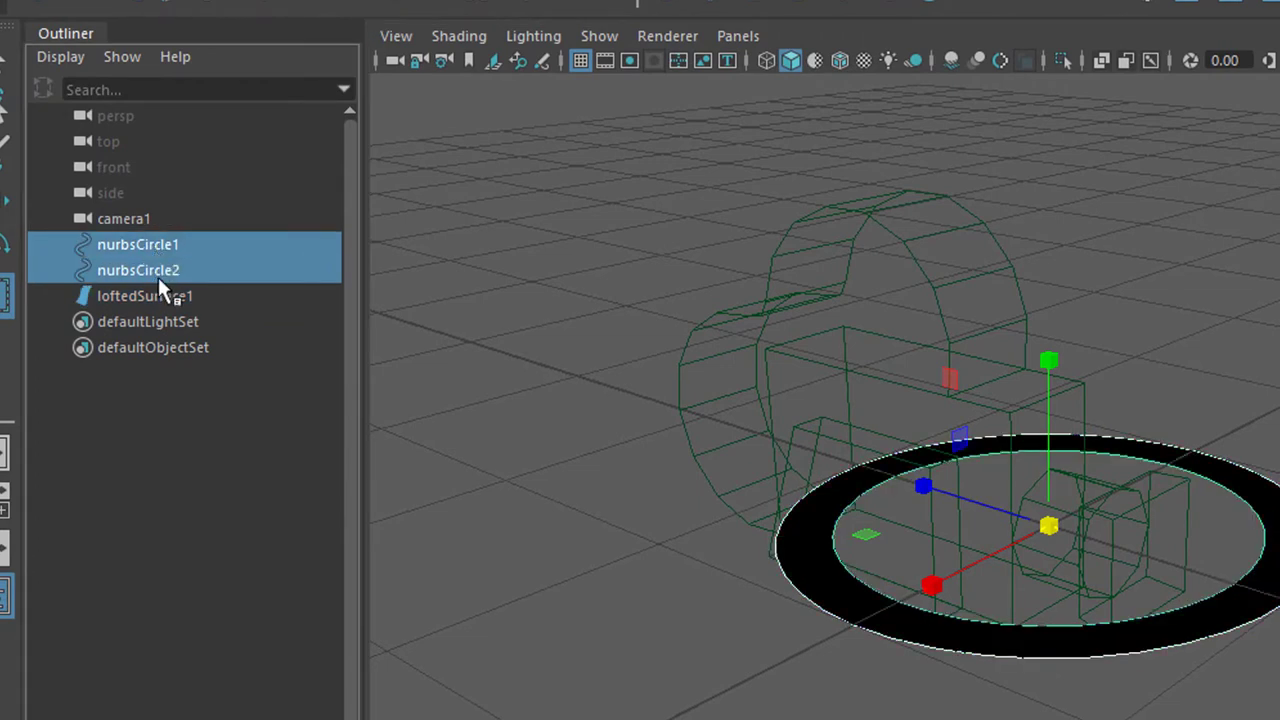
{"action": "key", "text": "Delete"}
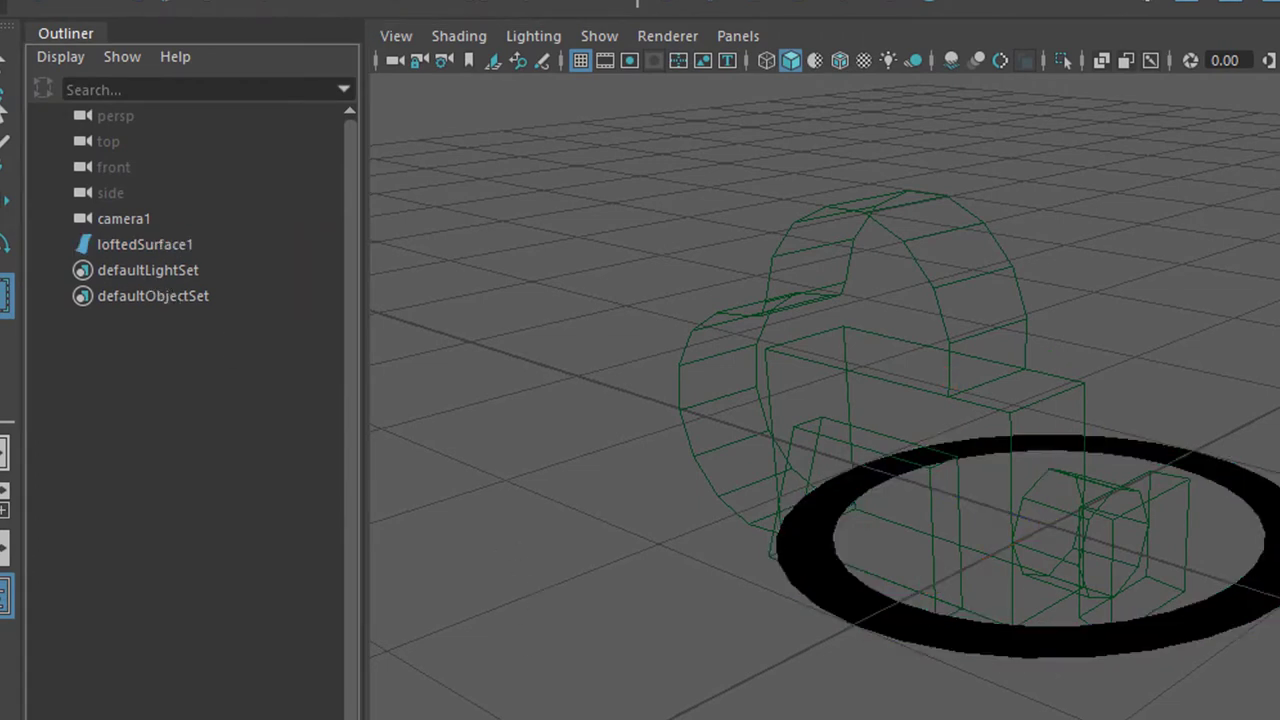
Rotate the lofted ring upright so that it faces along the camera's axis, with its X rotation set to exactly 90.
{"action": "left_click", "coordinate": [145, 244]}
{"action": "left_click_drag", "start_coordinate": [1090, 640], "coordinate": [1107, 719], "text": "alt"}
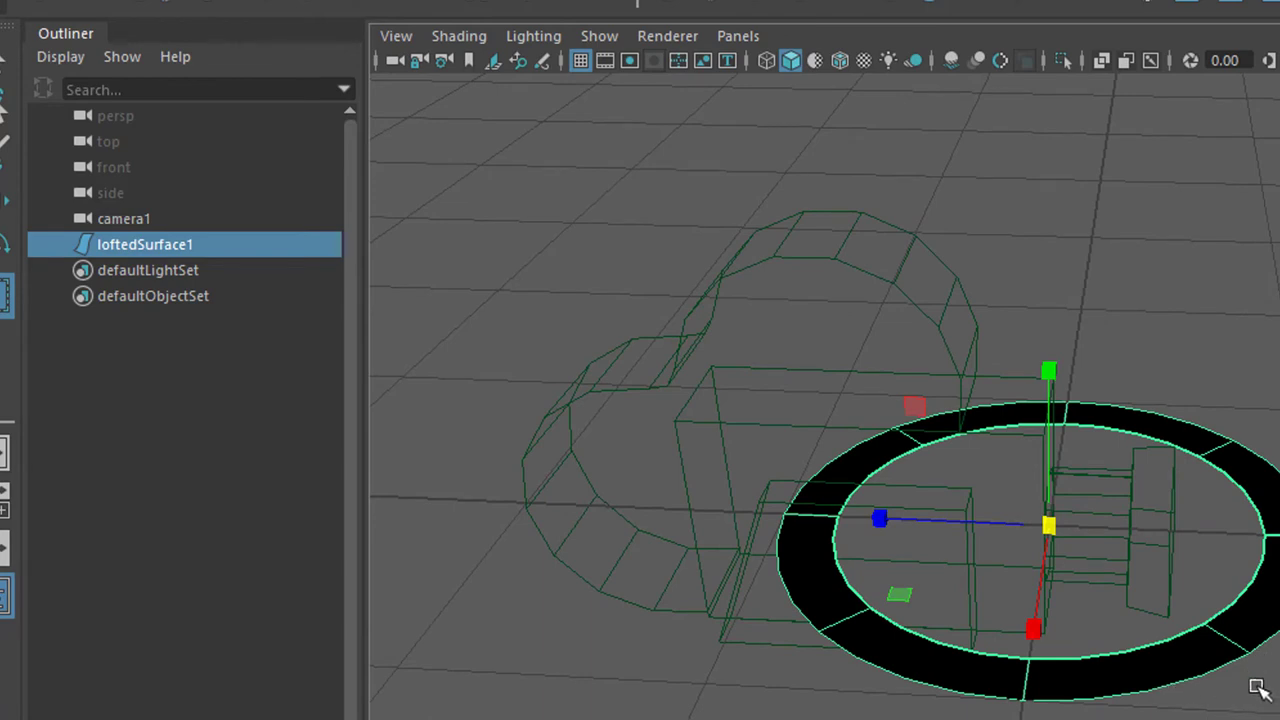
{"action": "key", "text": "e"}
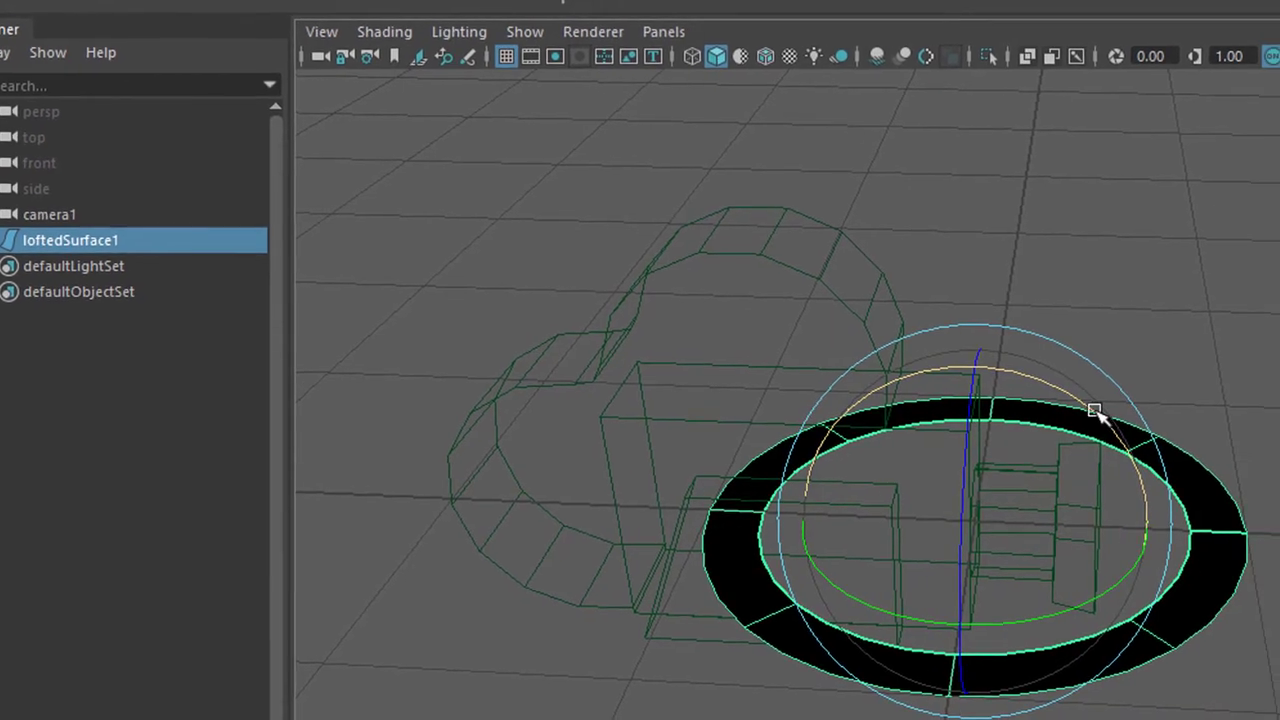
{"action": "left_click_drag", "start_coordinate": [1095, 410], "coordinate": [810, 367]}
{"action": "left_click_drag", "start_coordinate": [577, 355], "coordinate": [605, 362]}
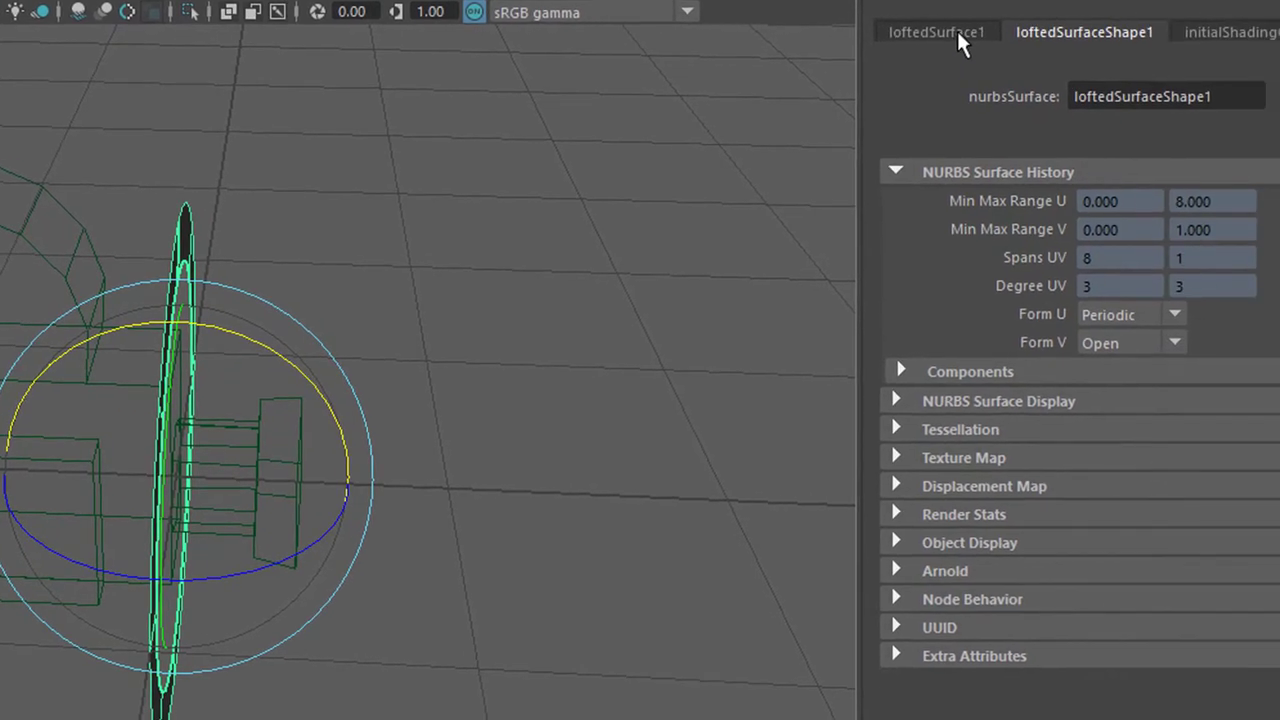
{"action": "left_click", "coordinate": [1160, 44]}
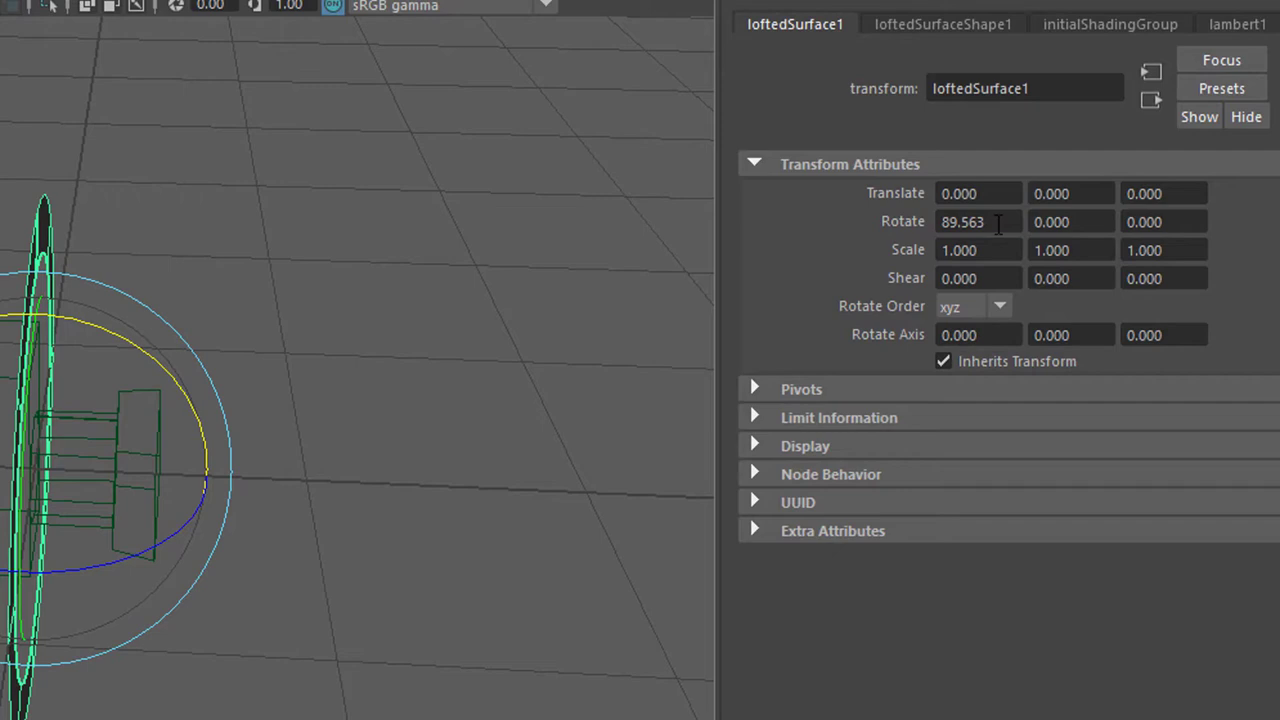
{"action": "left_click_drag", "start_coordinate": [995, 222], "coordinate": [909, 228]}
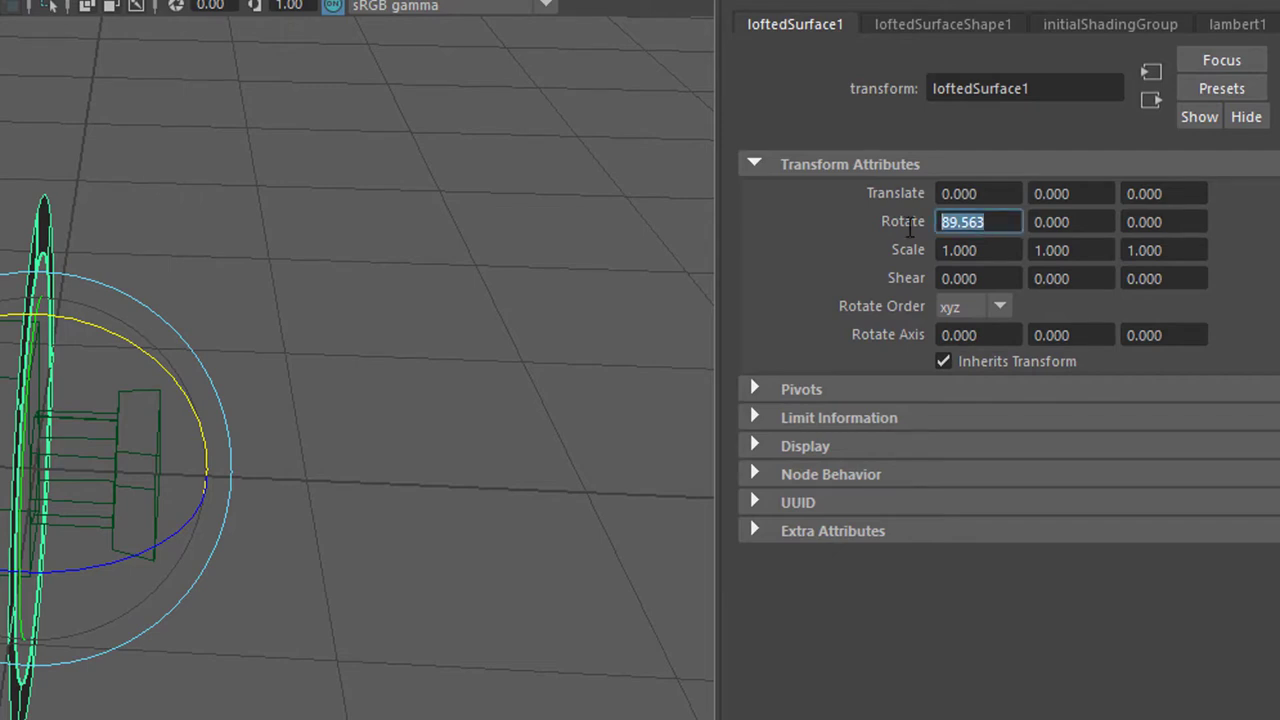
{"action": "type", "text": "90"}
{"action": "key", "text": "Return"}
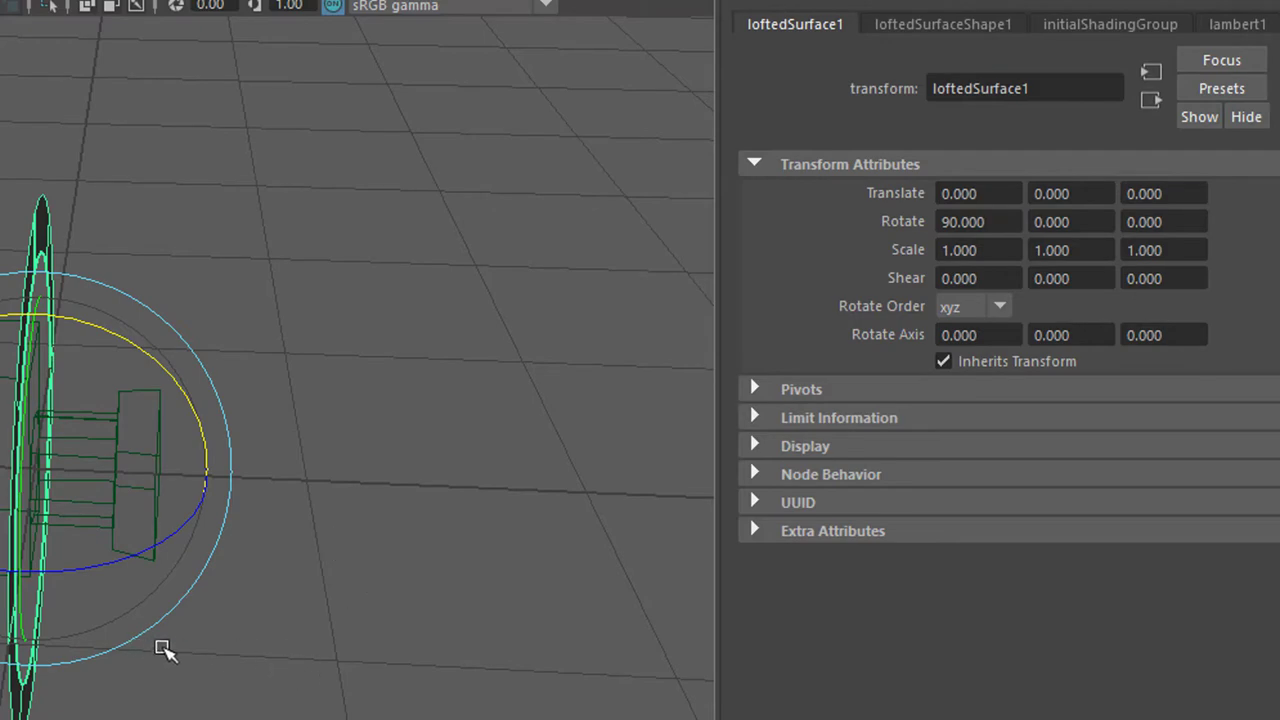
Scale the ring down uniformly and move it forward along the camera's axis to the front of the lens.
{"action": "left_click_drag", "start_coordinate": [166, 649], "coordinate": [447, 617], "text": "alt"}
{"action": "key", "text": "w"}
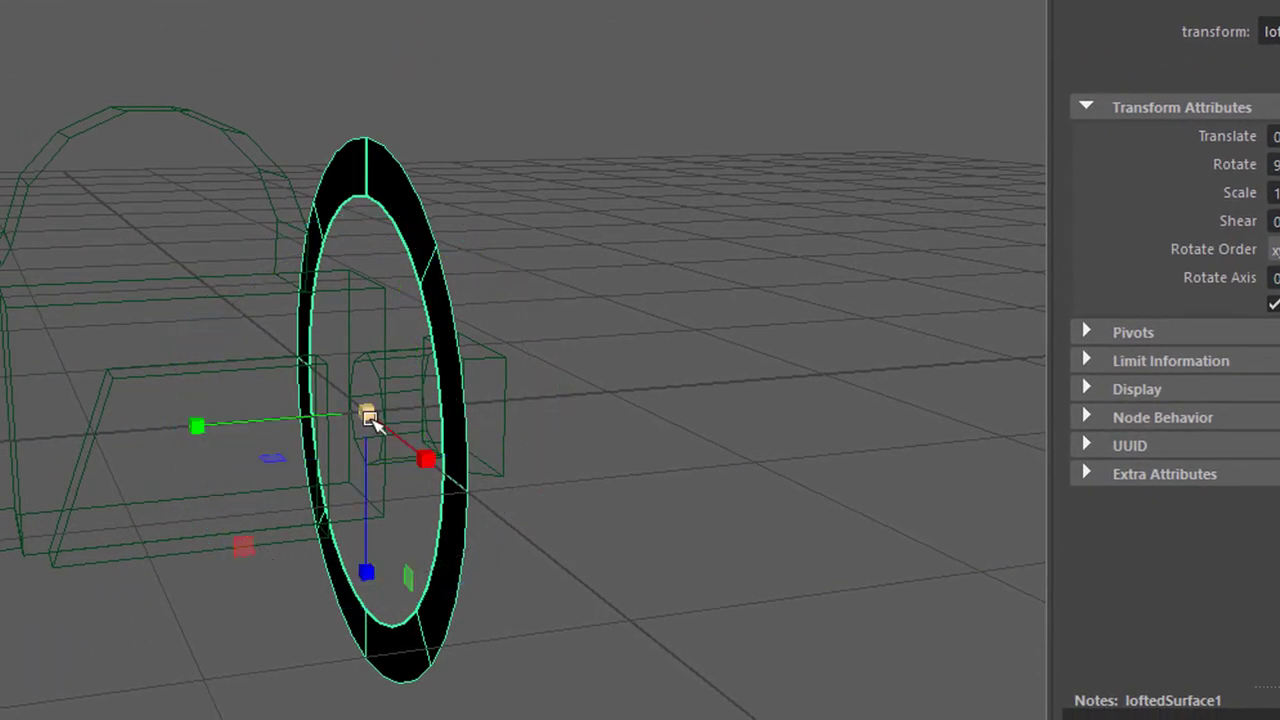
{"action": "left_click_drag", "start_coordinate": [366, 413], "coordinate": [249, 491]}
{"action": "left_click_drag", "start_coordinate": [591, 651], "coordinate": [350, 652], "text": "alt"}
{"action": "left_click_drag", "start_coordinate": [676, 636], "coordinate": [326, 460], "text": "alt"}
{"action": "key", "text": "w"}
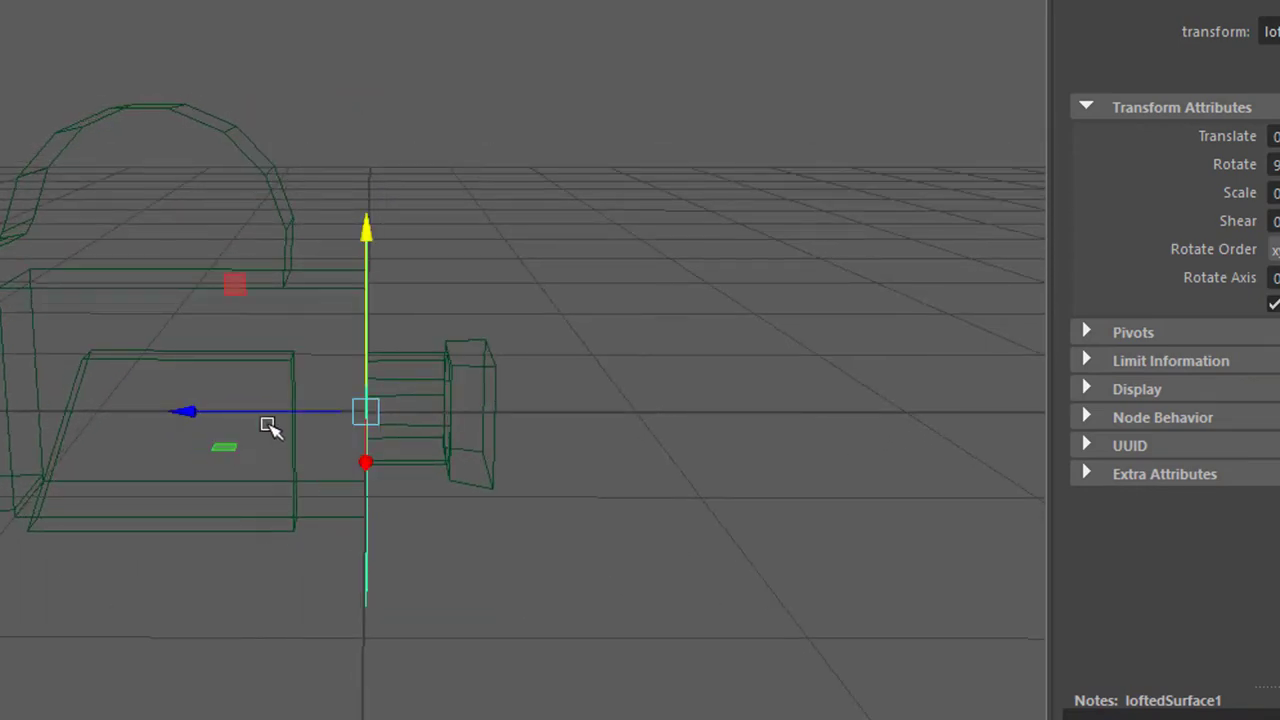
{"action": "left_click_drag", "start_coordinate": [265, 420], "coordinate": [306, 420]}
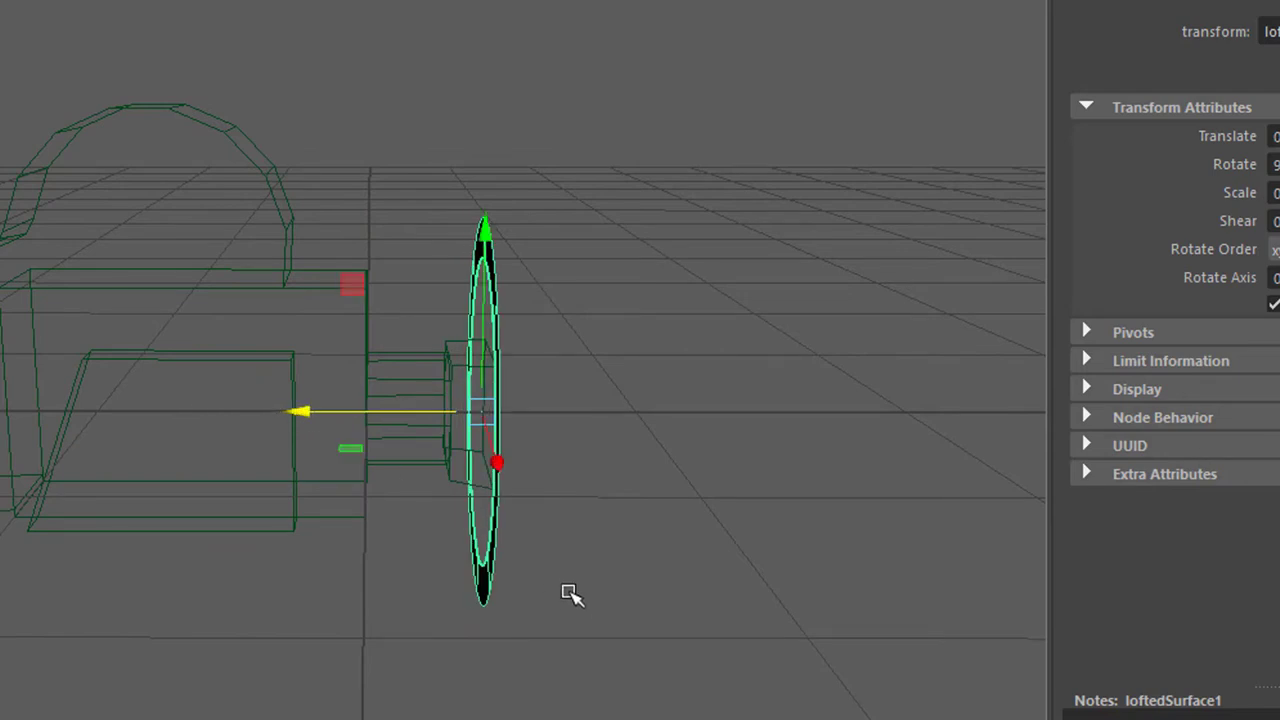
{"action": "left_click_drag", "start_coordinate": [568, 592], "coordinate": [398, 588], "text": "alt"}
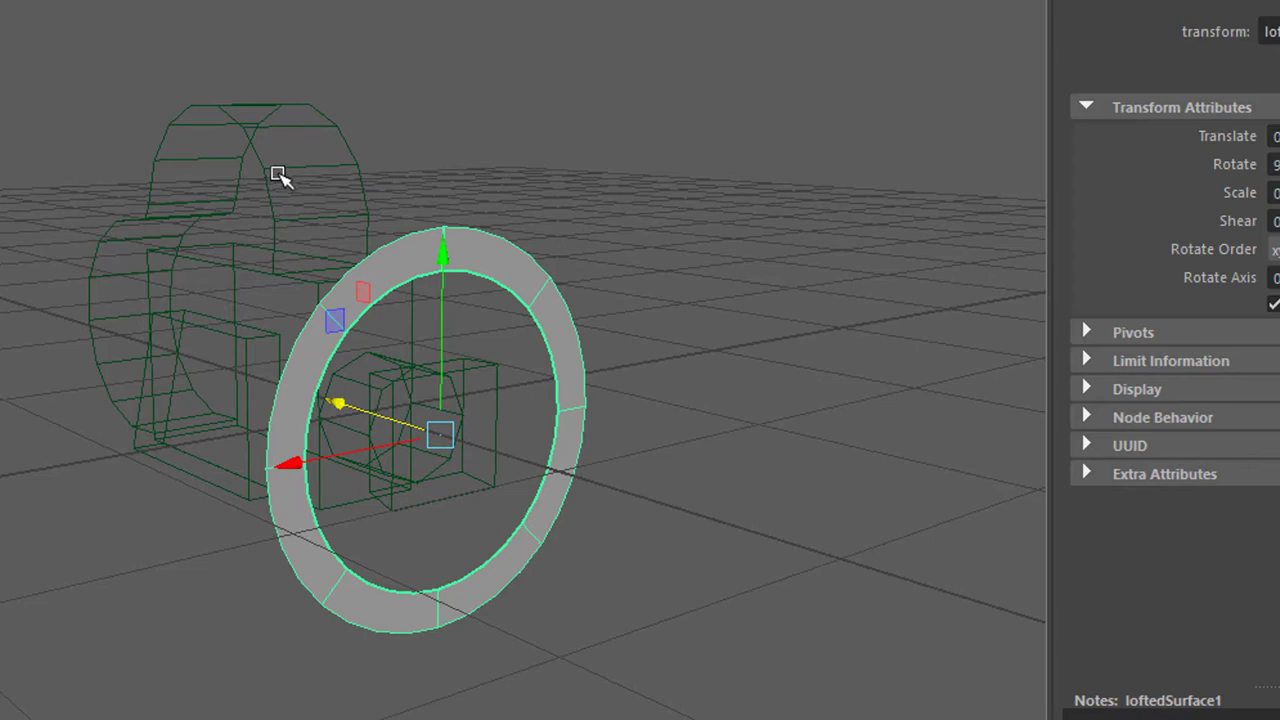
Try moving the camera upward on its own, without the ring.
{"action": "left_click", "coordinate": [251, 181]}
{"action": "left_click", "coordinate": [258, 178]}
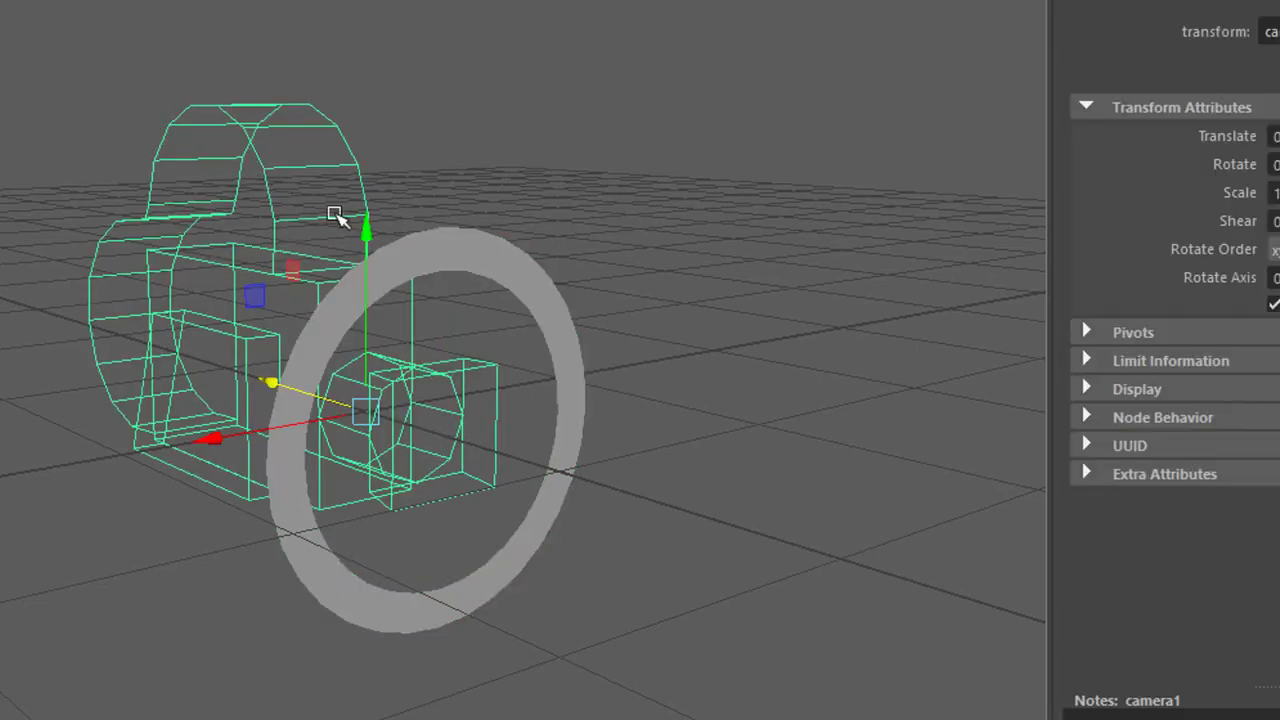
{"action": "left_click_drag", "start_coordinate": [363, 246], "coordinate": [390, 172]}
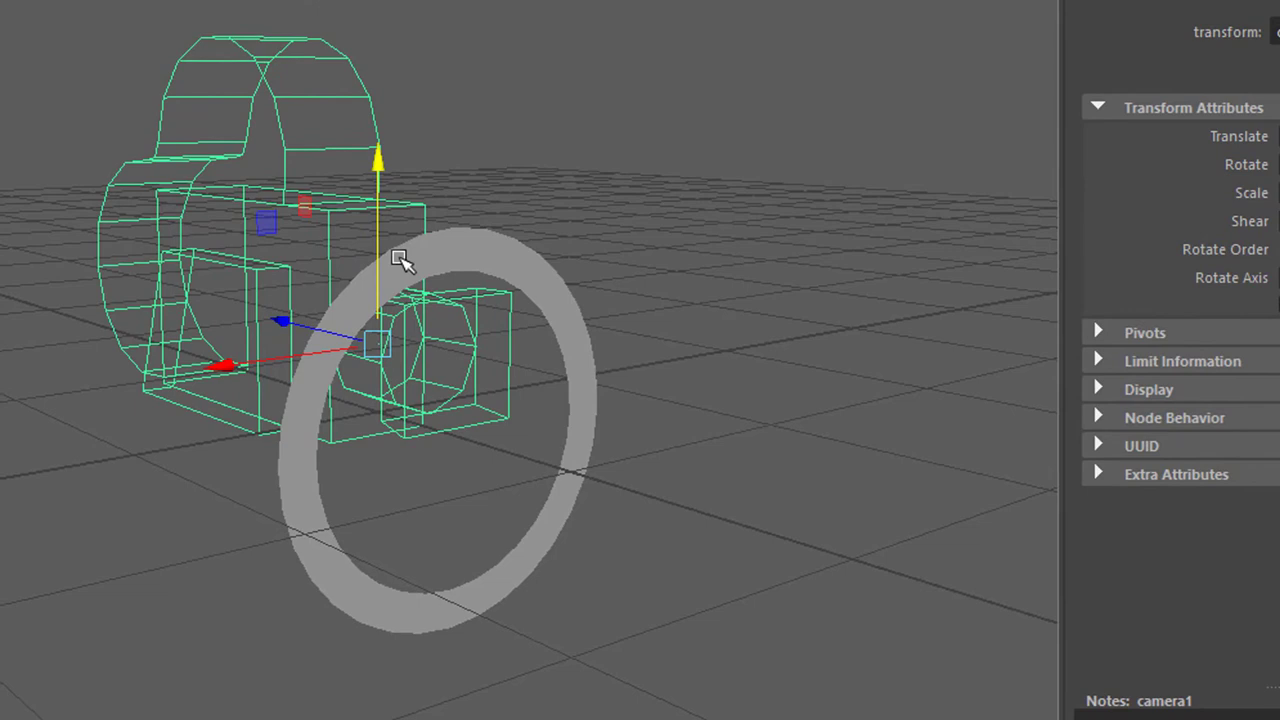
{"action": "left_click_drag", "start_coordinate": [399, 258], "coordinate": [606, 340]}
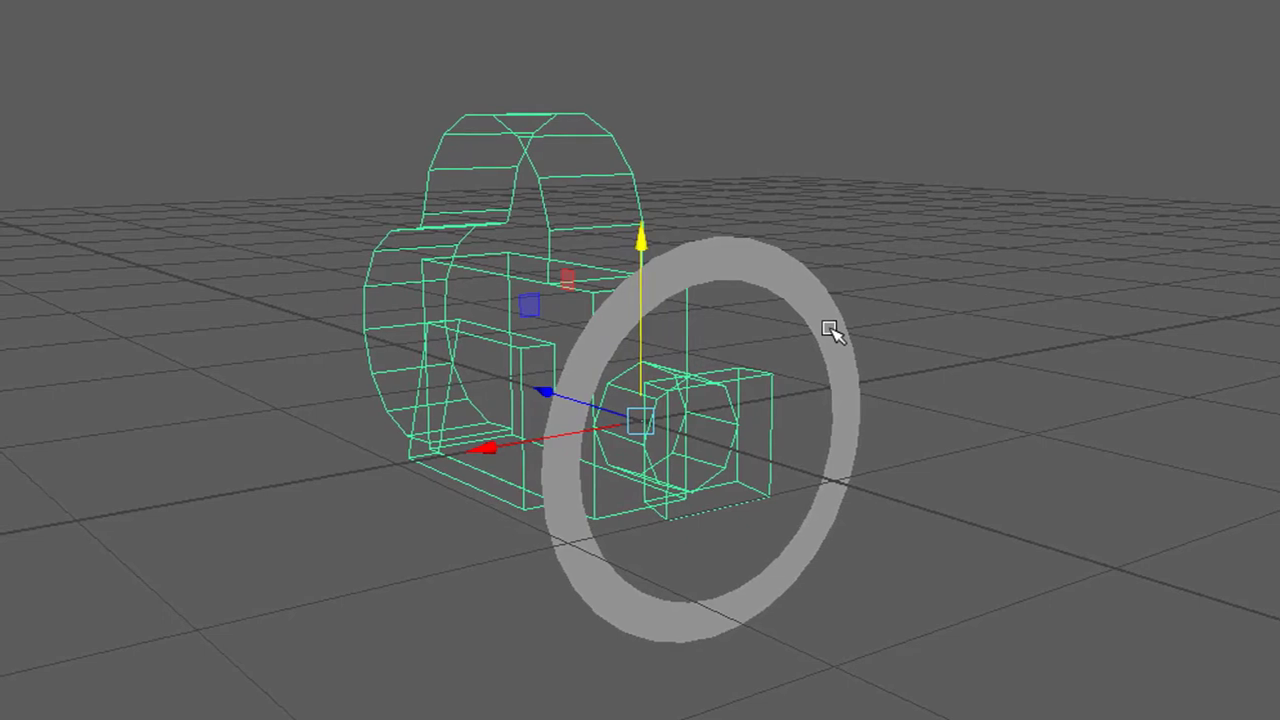
Group the lofted ring and the camera together and inspect the group's contents in the Outliner.
{"action": "left_click", "coordinate": [831, 332]}
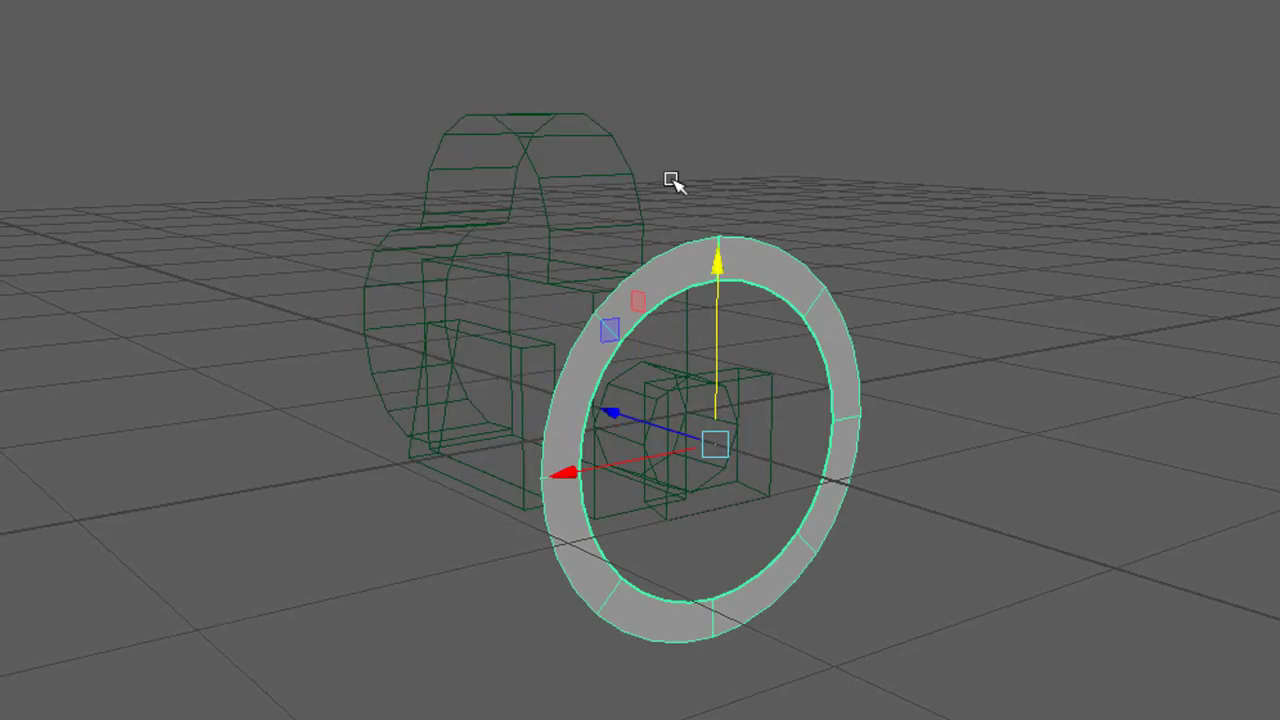
{"action": "left_click", "coordinate": [531, 143], "text": "shift"}
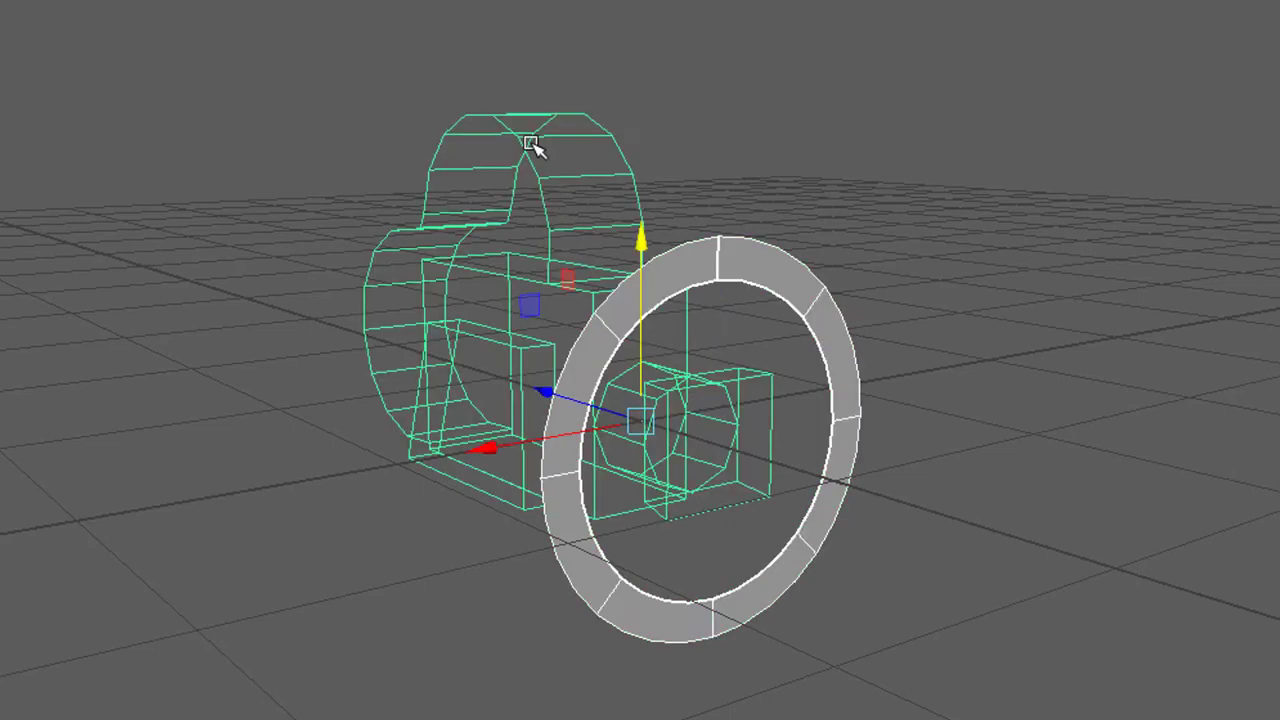
{"action": "key", "text": "ctrl+g"}
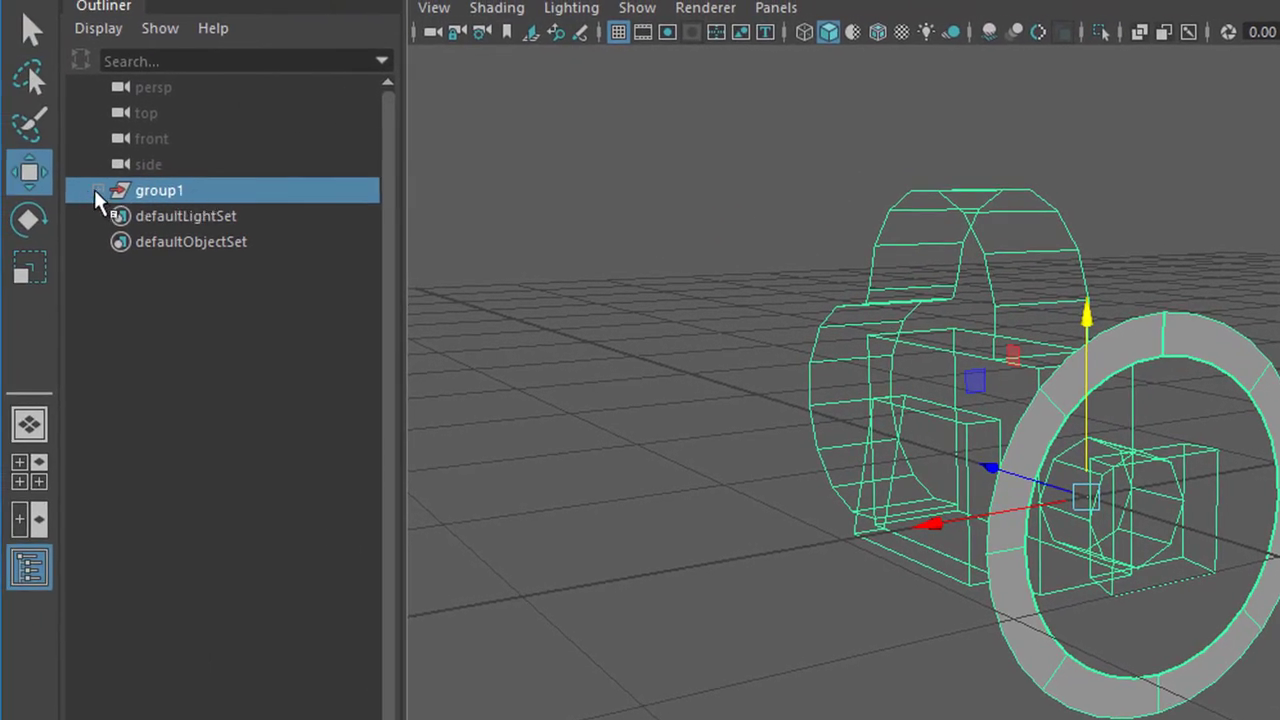
{"action": "left_click", "coordinate": [97, 190]}
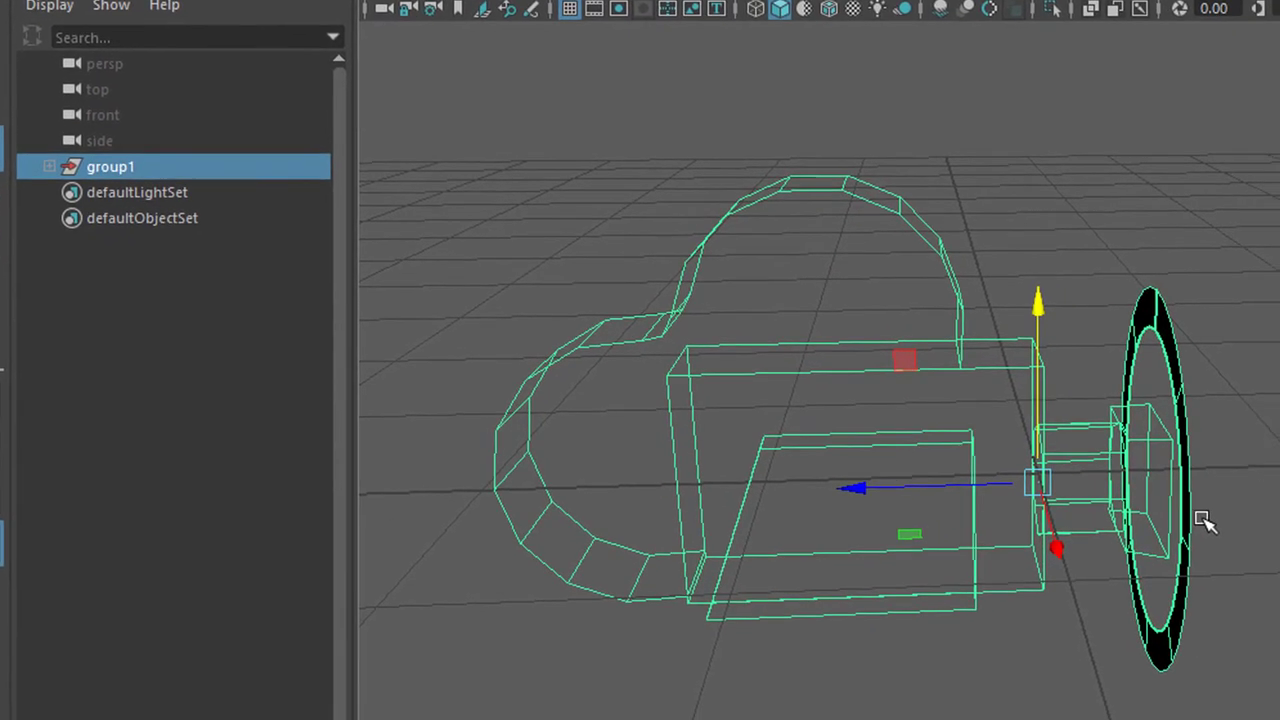
Try rotating the camera and ring group as one unit and undo the rotation.
{"action": "key", "text": "e"}
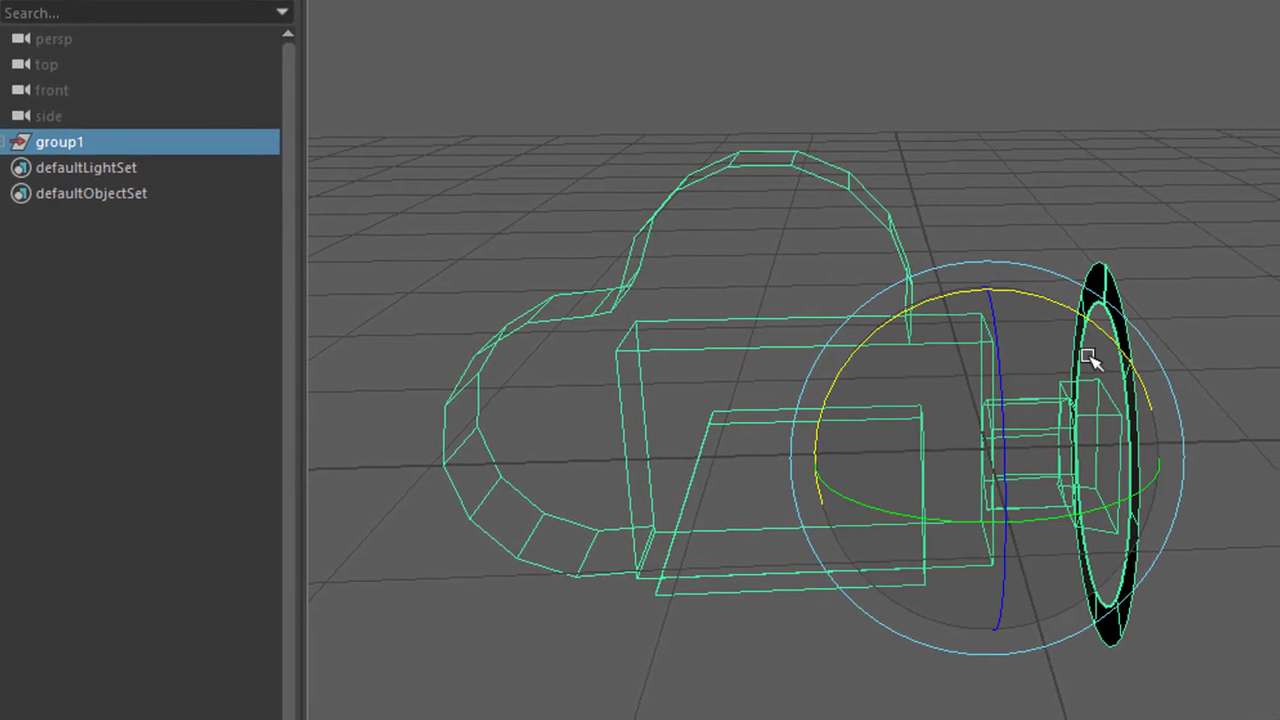
{"action": "mouse_move", "coordinate": [1090, 356]}
{"action": "left_mouse_down"}
{"action": "mouse_move", "coordinate": [1030, 295]}
{"action": "mouse_move", "coordinate": [1075, 335]}
{"action": "mouse_move", "coordinate": [1112, 415]}
{"action": "mouse_move", "coordinate": [1108, 368]}
{"action": "left_mouse_up"}
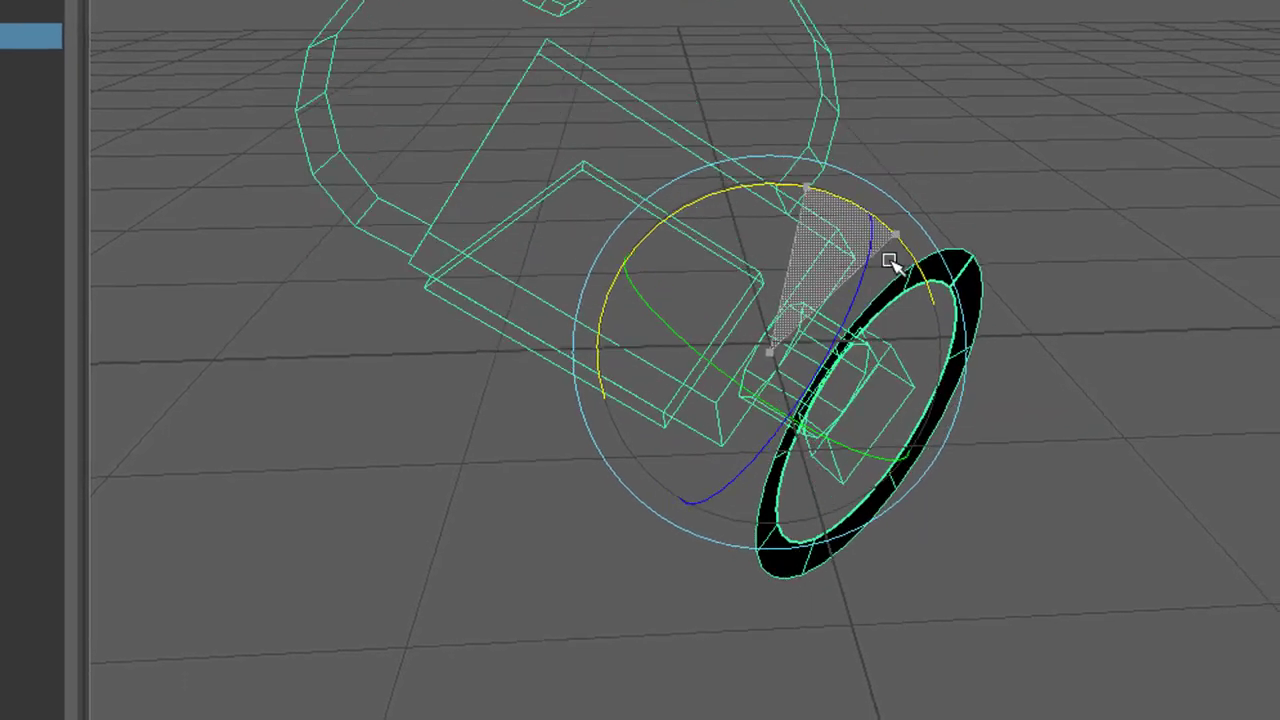
{"action": "left_click_drag", "start_coordinate": [890, 262], "coordinate": [862, 197]}
{"action": "key", "text": "ctrl+z"}
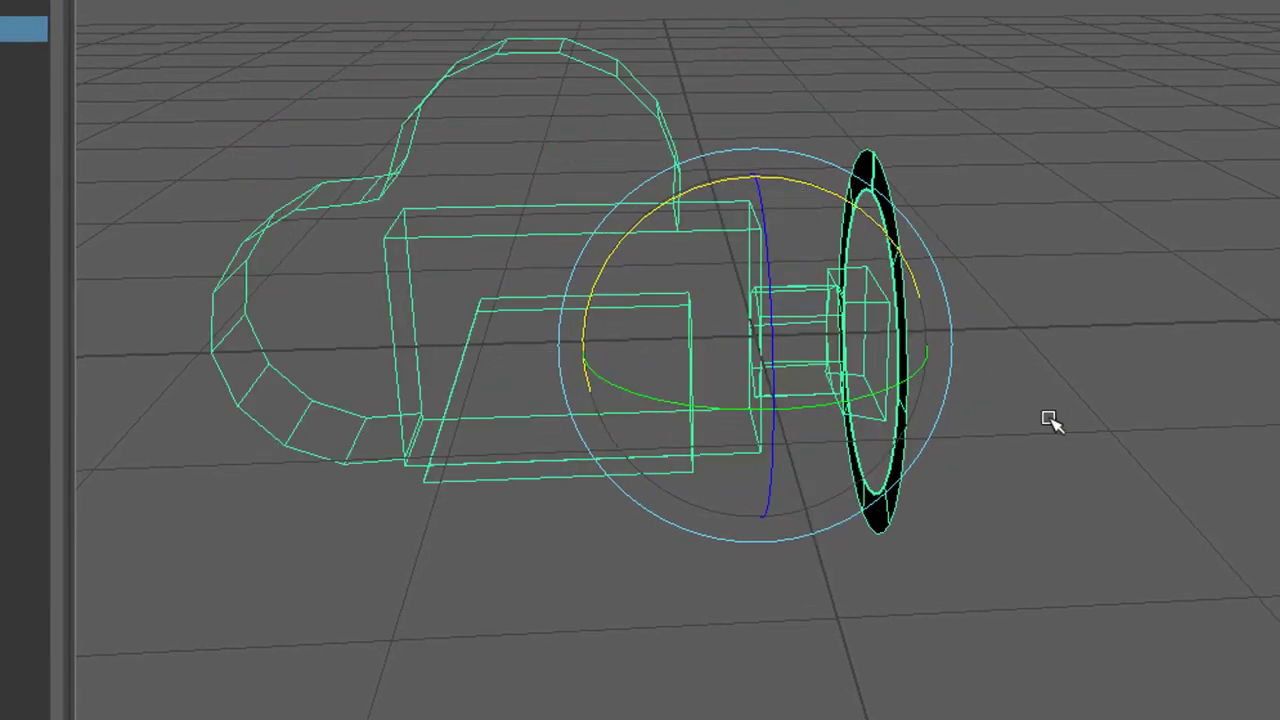
Move the camera and ring group back away from the origin and create a NURBS sphere at the origin.
{"action": "right_click_drag", "start_coordinate": [1050, 420], "coordinate": [680, 471], "text": "alt"}
{"action": "left_click_drag", "start_coordinate": [680, 471], "coordinate": [908, 463], "text": "alt"}
{"action": "left_click", "coordinate": [1123, 443]}
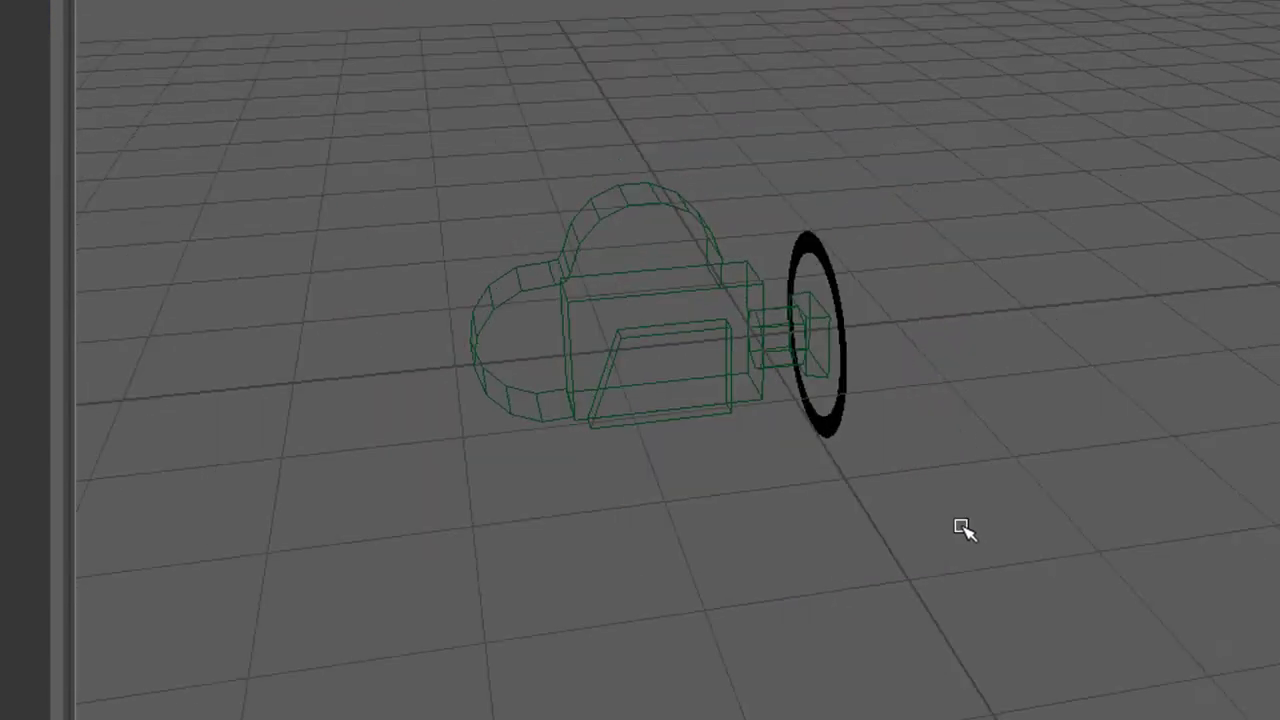
{"action": "right_click_drag", "start_coordinate": [963, 530], "coordinate": [820, 531], "text": "alt"}
{"action": "left_click_drag", "start_coordinate": [820, 531], "coordinate": [971, 457], "text": "alt"}
{"action": "left_click", "coordinate": [657, 329]}
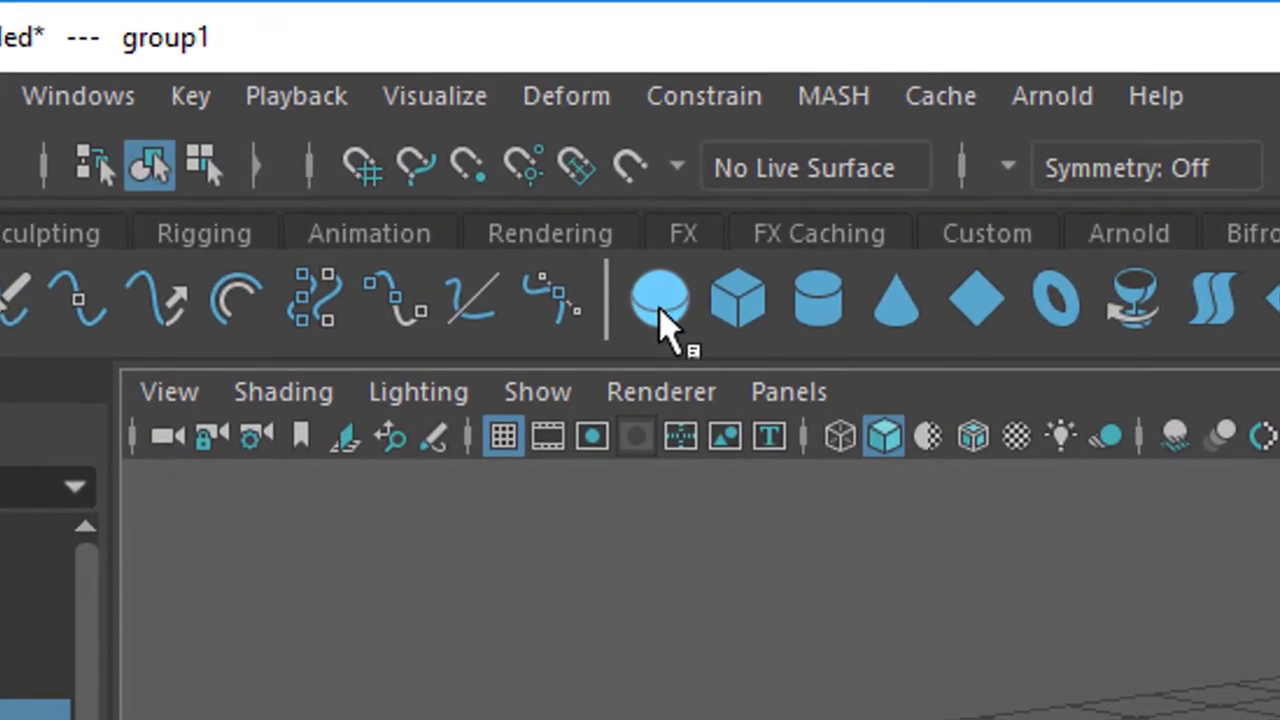
{"action": "left_click", "coordinate": [660, 318]}
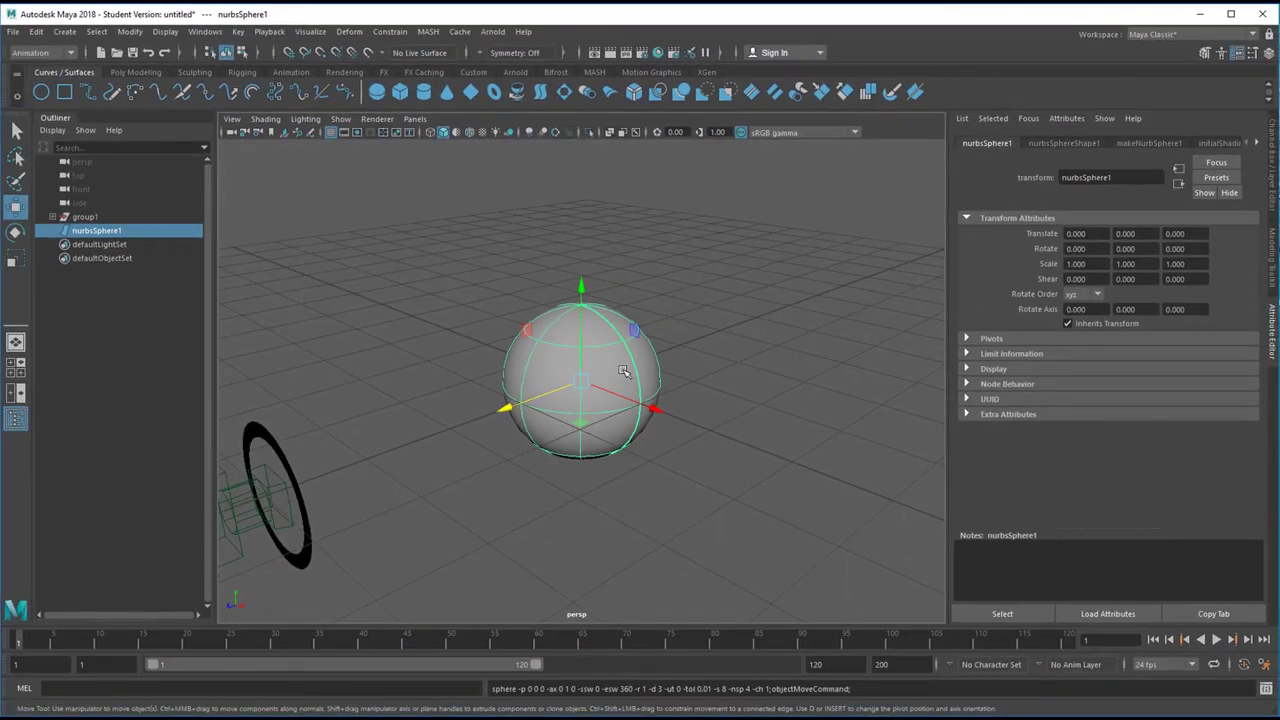
Rotate the NURBS sphere to exactly 90 degrees about the X axis.
{"action": "key", "text": "e"}
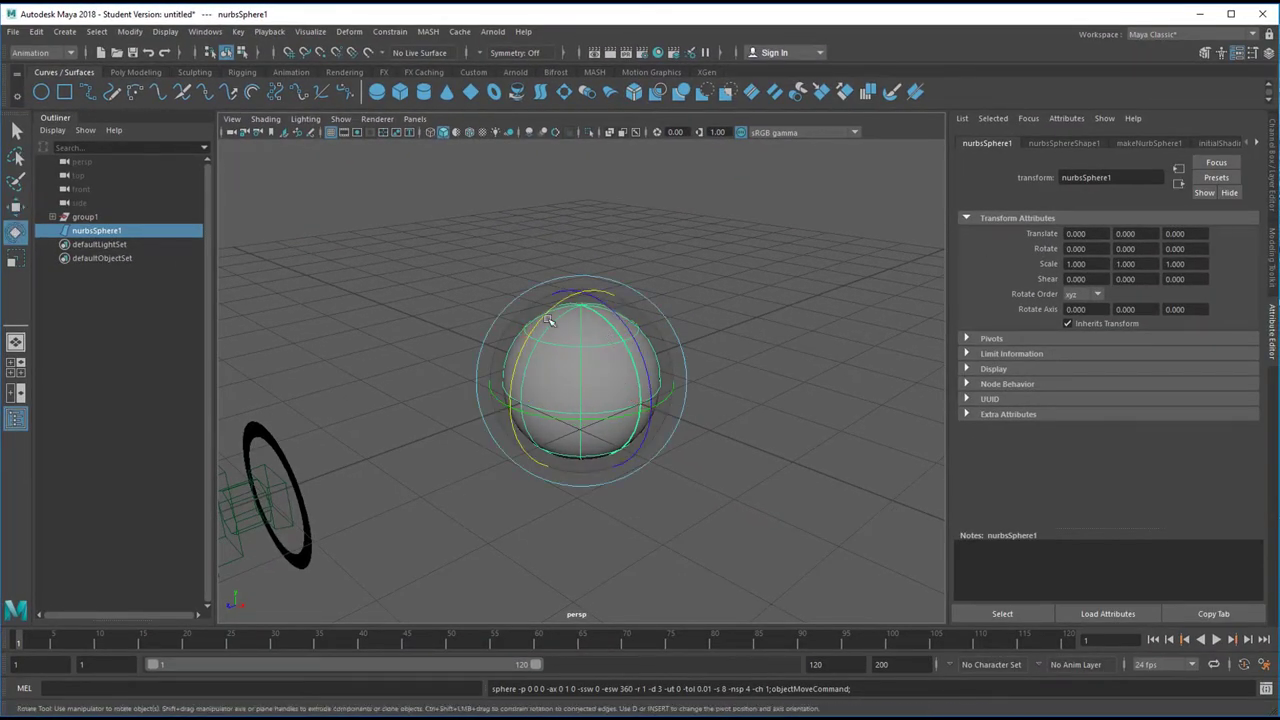
{"action": "left_click_drag", "start_coordinate": [548, 319], "coordinate": [513, 448]}
{"action": "left_click", "coordinate": [1093, 248]}
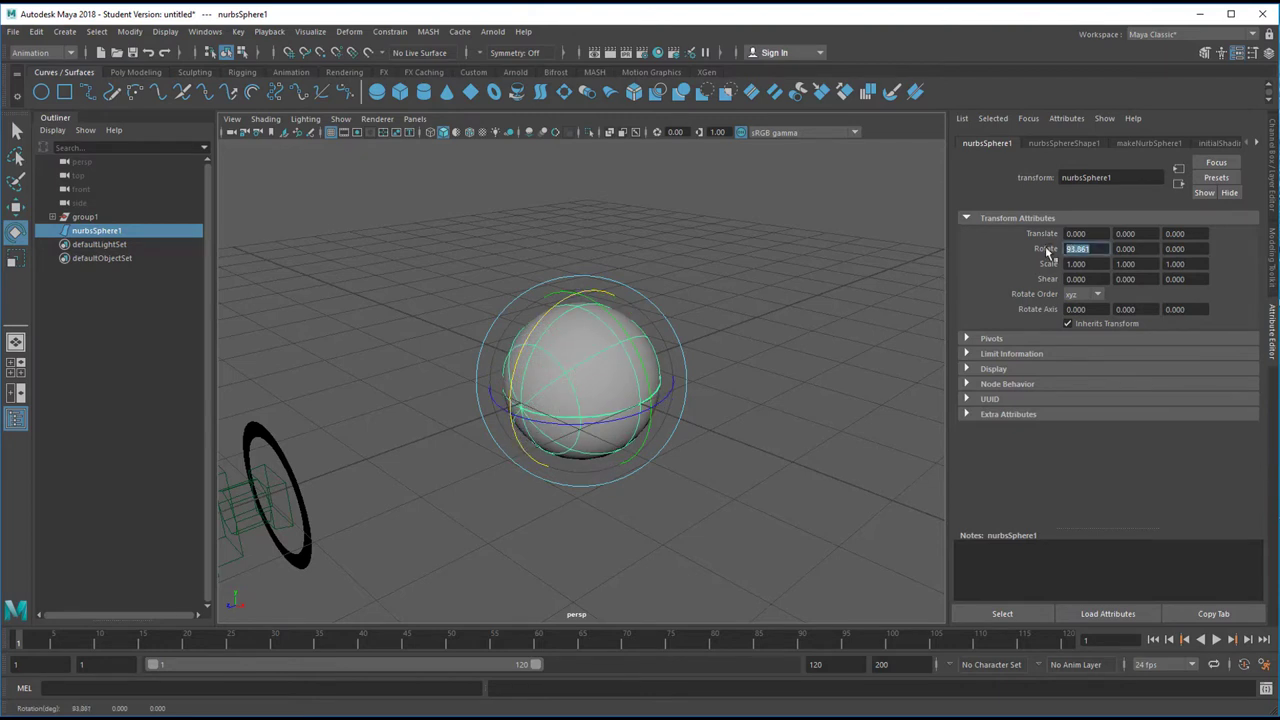
{"action": "type", "text": "90"}
{"action": "key", "text": "Return"}
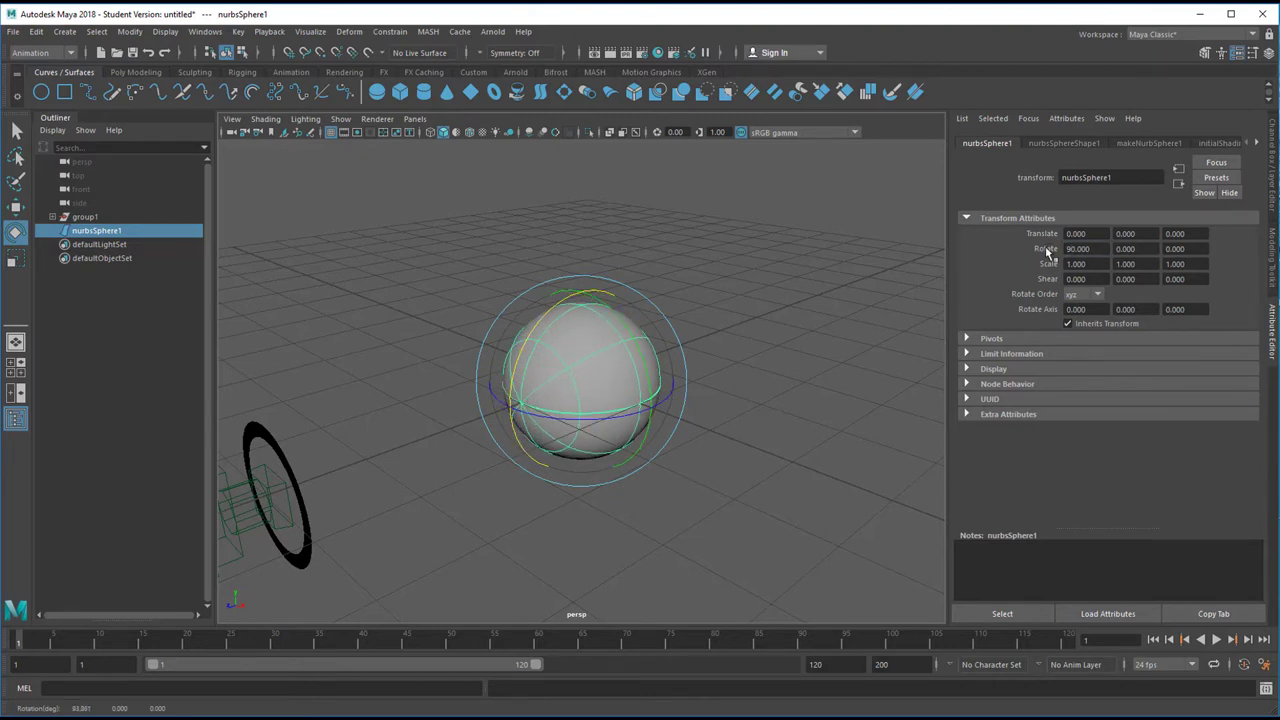
Assign a new Arnold aiStandardSurface material to the sphere.
{"action": "right_click_drag", "start_coordinate": [586, 350], "coordinate": [593, 676]}
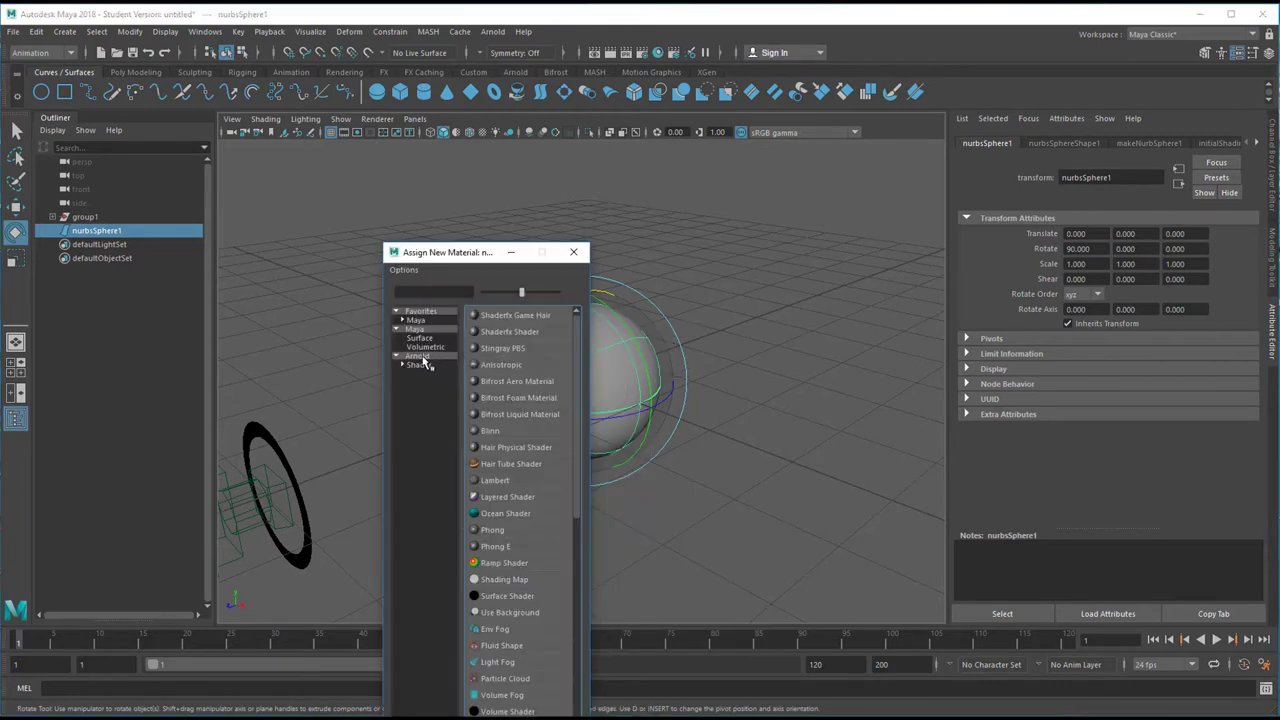
{"action": "left_click", "coordinate": [421, 357]}
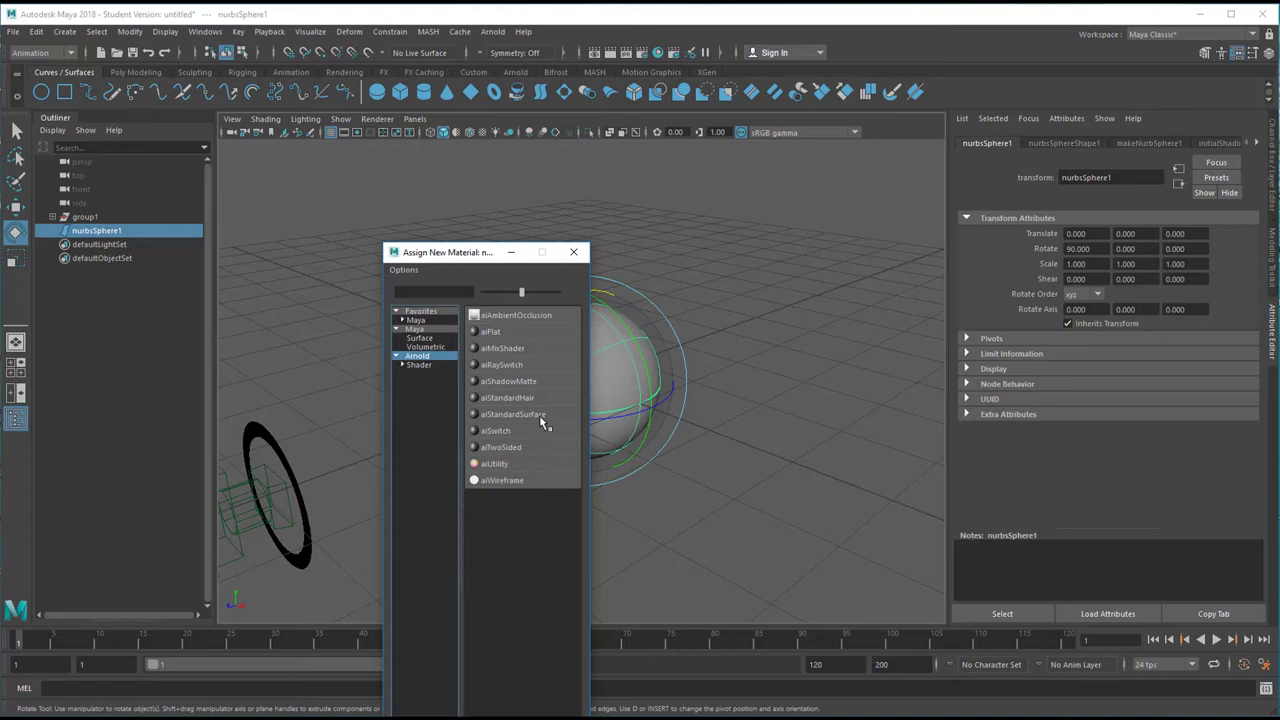
{"action": "left_click", "coordinate": [512, 414]}
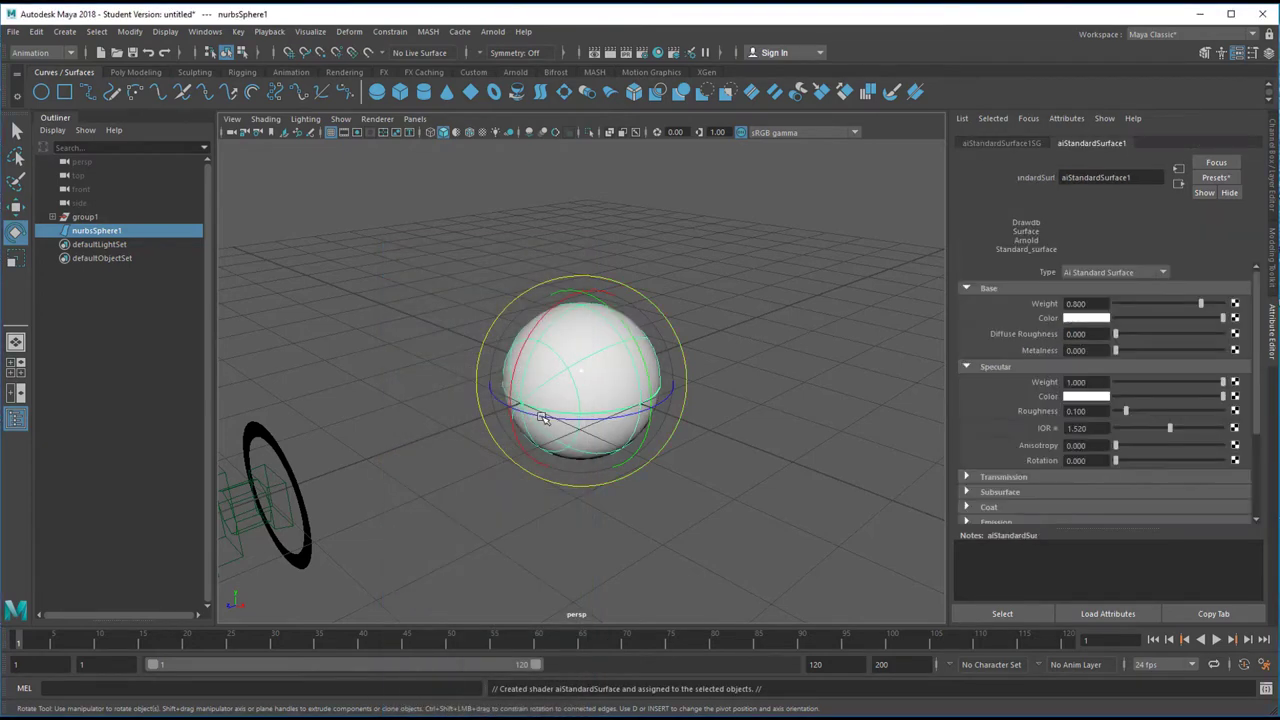
Map a Ramp texture to the base color of the sphere's aiStandardSurface material.
{"action": "mouse_move", "coordinate": [666, 465]}
{"action": "left_mouse_down", "text": "alt"}
{"action": "mouse_move", "coordinate": [606, 454]}
{"action": "mouse_move", "coordinate": [587, 371]}
{"action": "left_mouse_up", "text": "alt"}
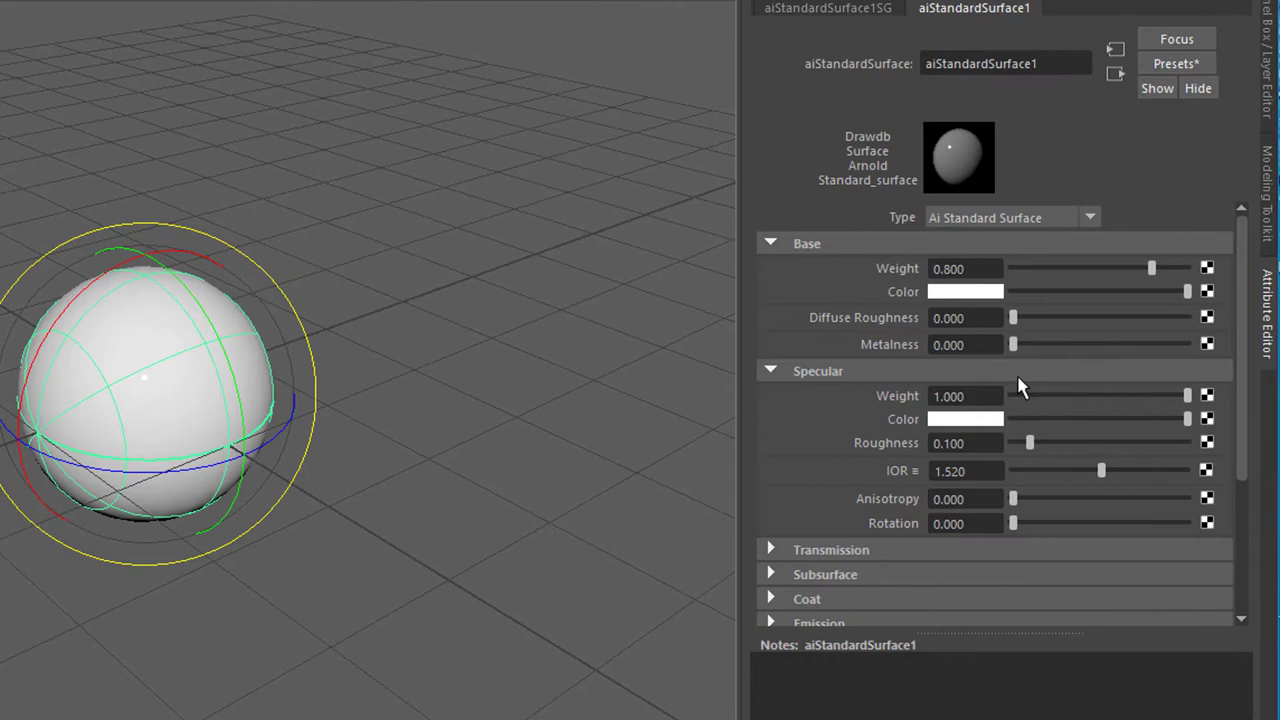
{"action": "left_click_drag", "start_coordinate": [414, 563], "coordinate": [484, 531], "text": "alt"}
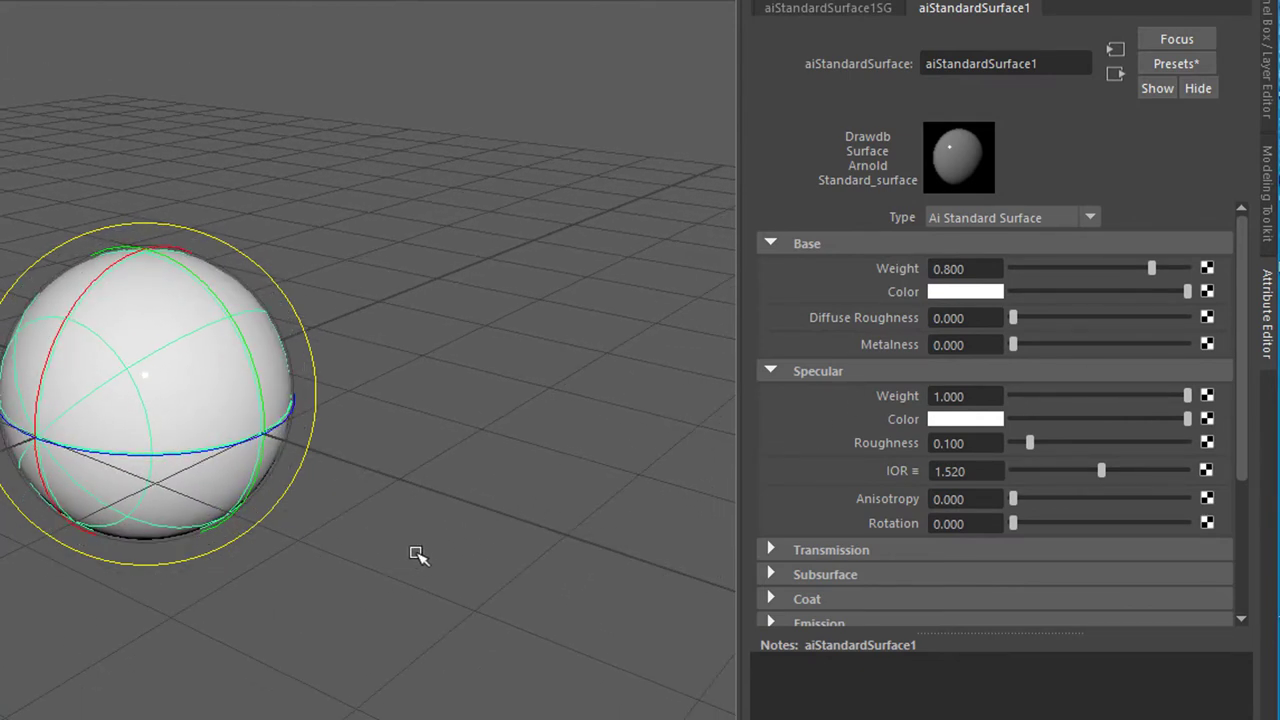
{"action": "key", "text": "q"}
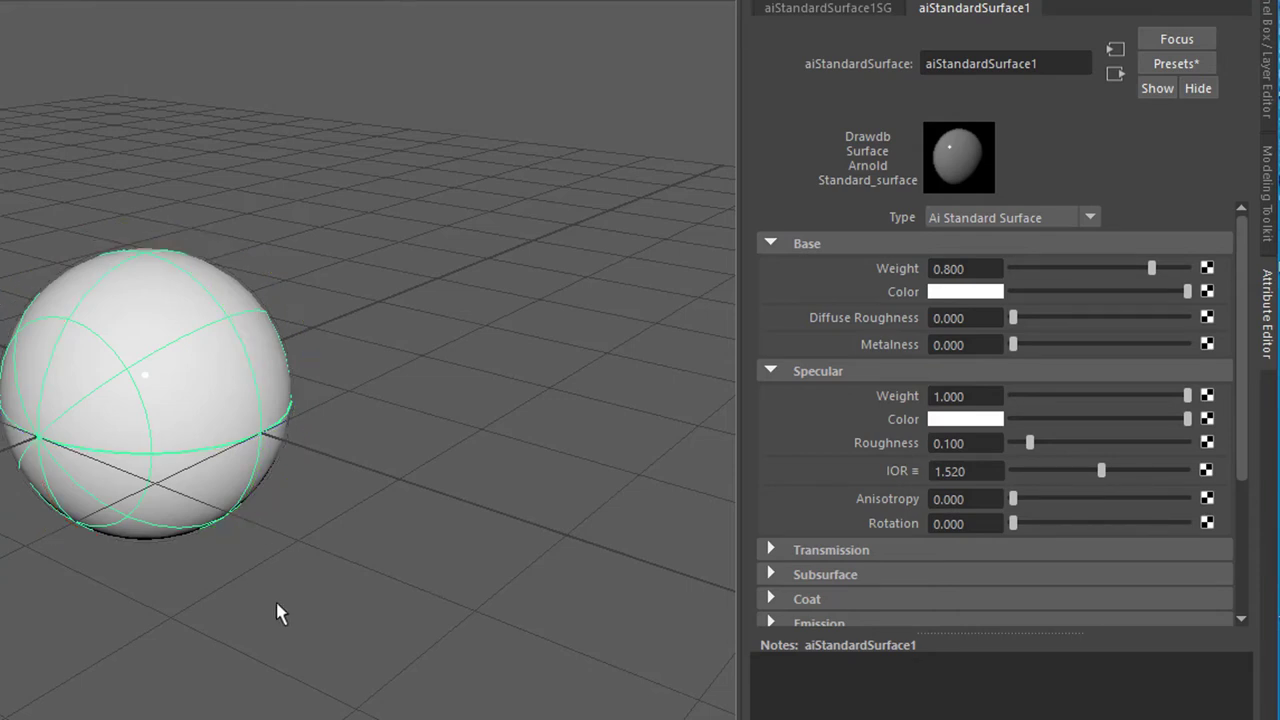
{"action": "right_click_drag", "start_coordinate": [280, 608], "coordinate": [590, 516], "text": "alt"}
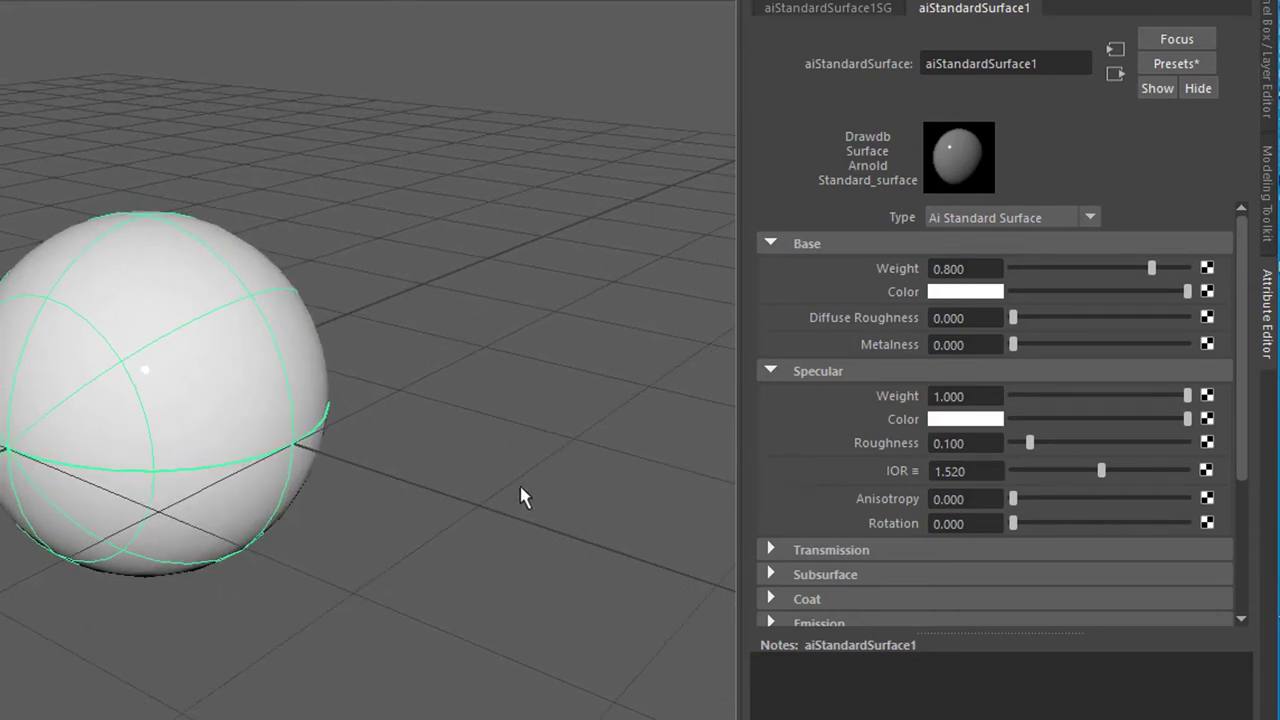
{"action": "left_click", "coordinate": [1206, 292]}
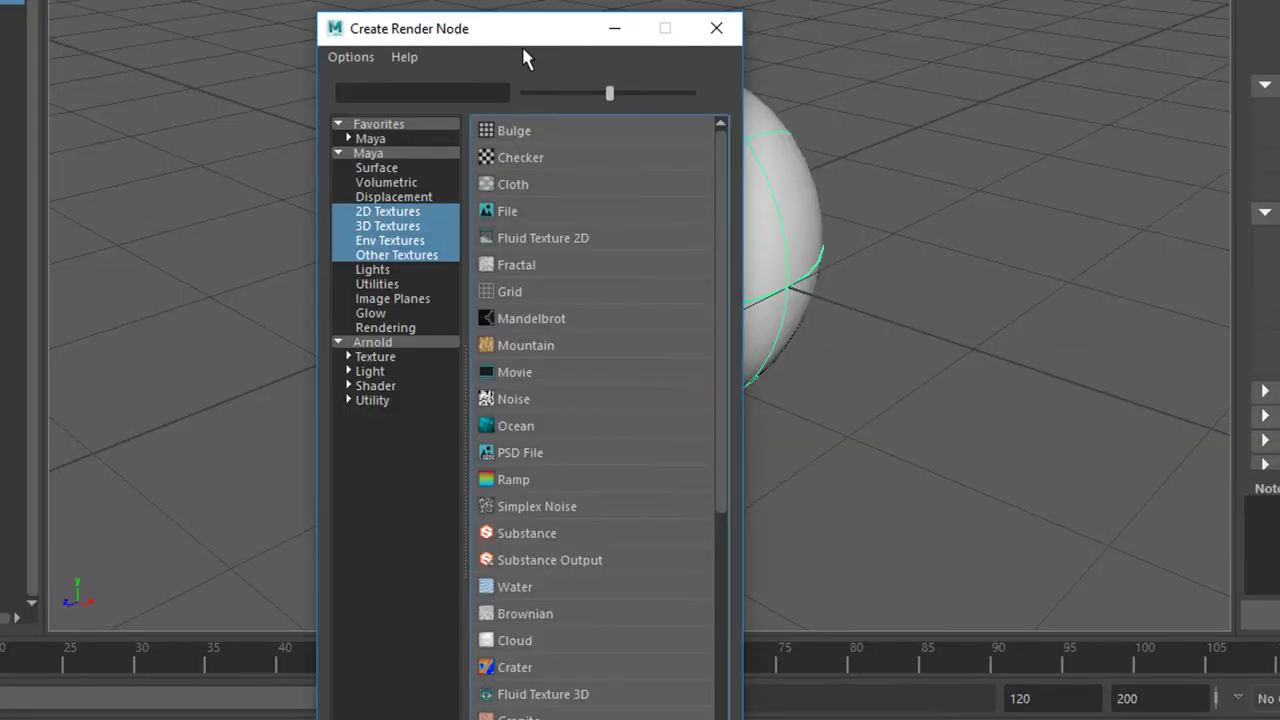
{"action": "left_click_drag", "start_coordinate": [521, 42], "coordinate": [463, 0]}
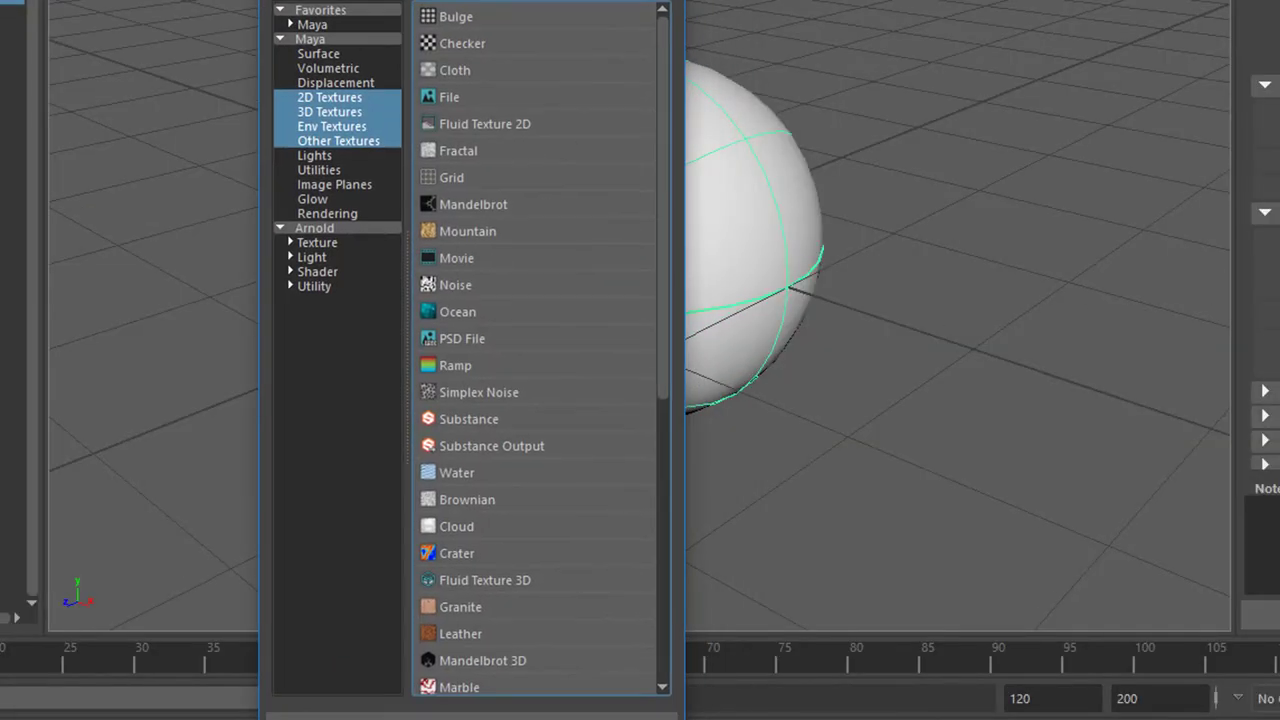
{"action": "left_click", "coordinate": [455, 366]}
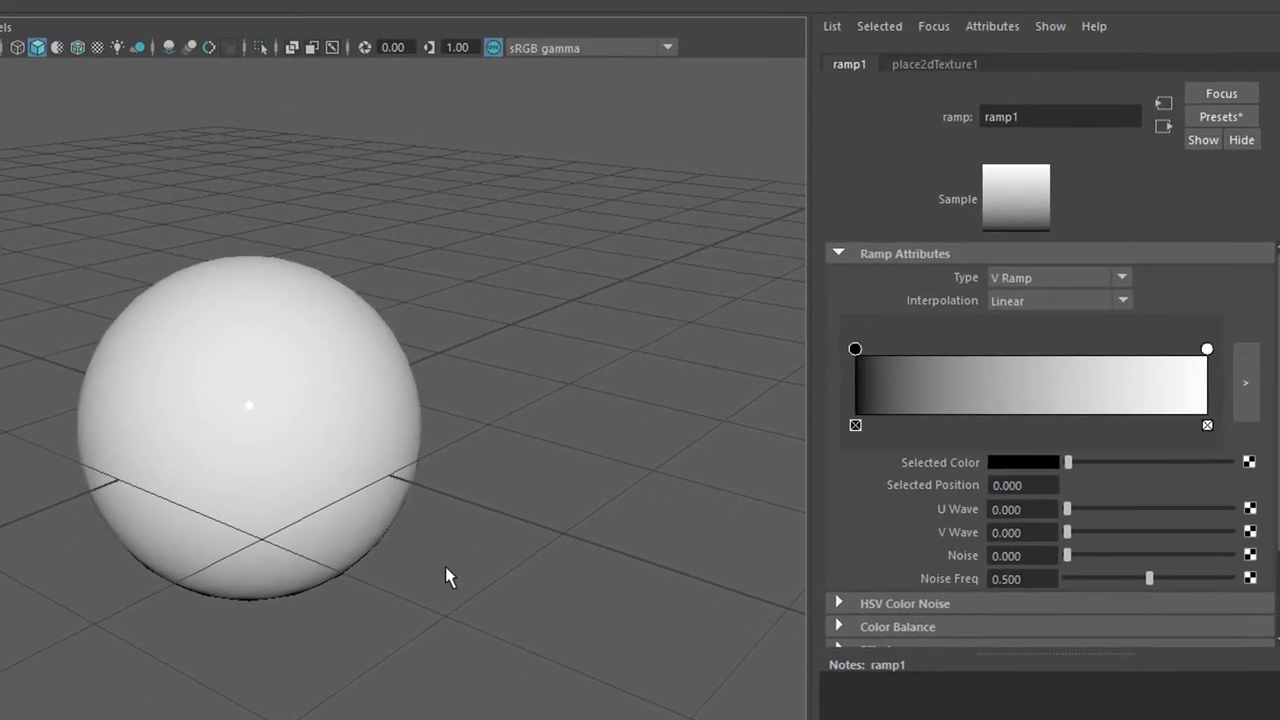
Turn on textured display in the perspective viewport and set the ramp type to U Ramp.
{"action": "left_click_drag", "start_coordinate": [523, 586], "coordinate": [448, 566], "text": "alt"}
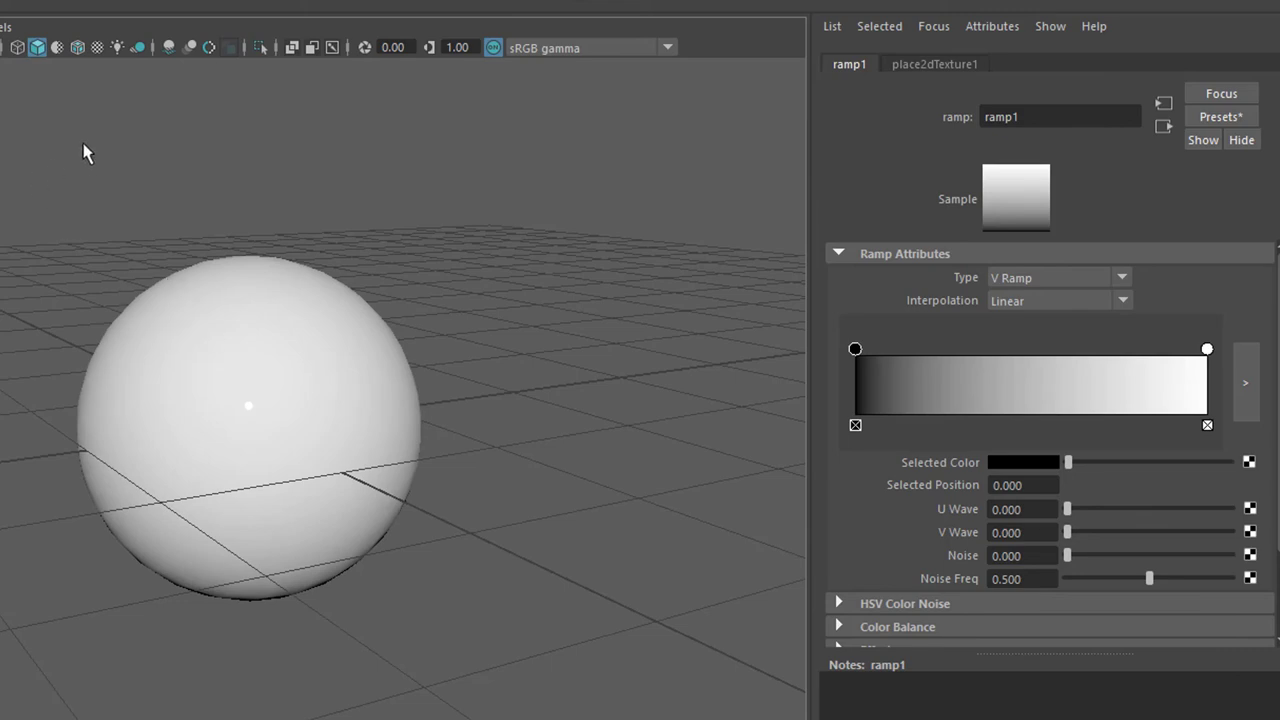
{"action": "left_click", "coordinate": [97, 47]}
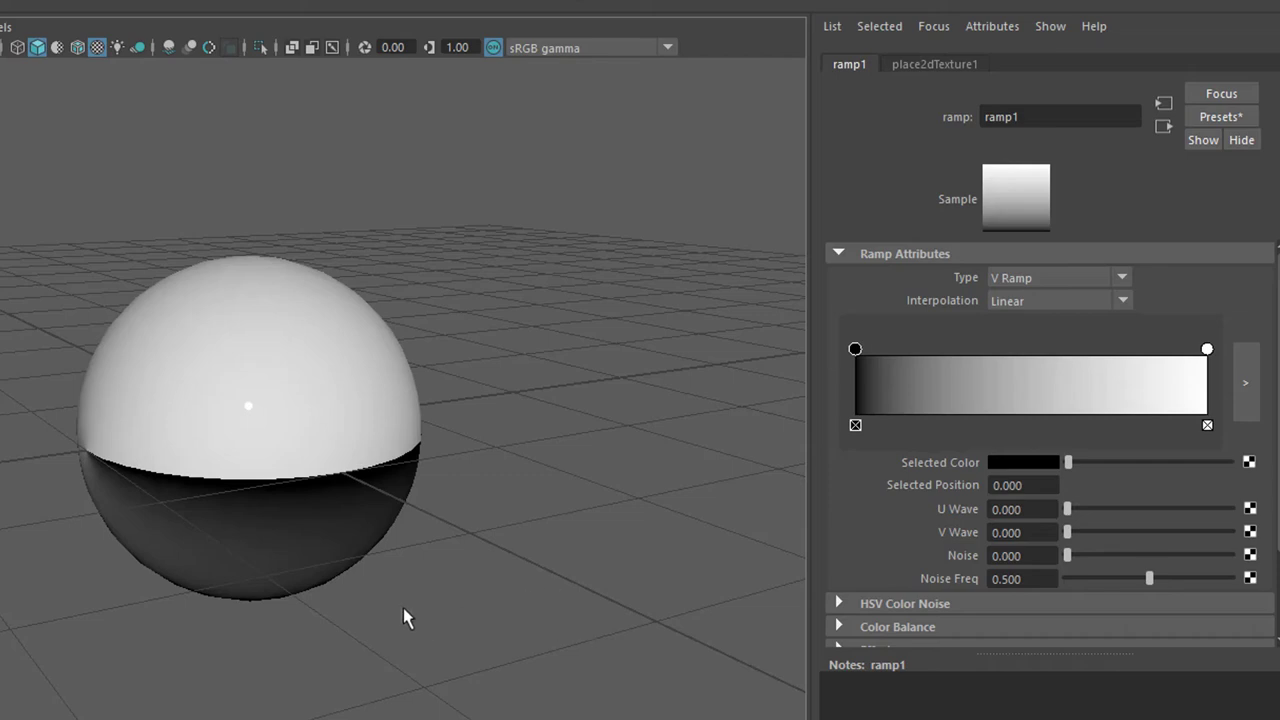
{"action": "mouse_move", "coordinate": [404, 610]}
{"action": "left_mouse_down", "text": "alt"}
{"action": "mouse_move", "coordinate": [606, 609]}
{"action": "mouse_move", "coordinate": [535, 621]}
{"action": "mouse_move", "coordinate": [534, 608]}
{"action": "left_mouse_up", "text": "alt"}
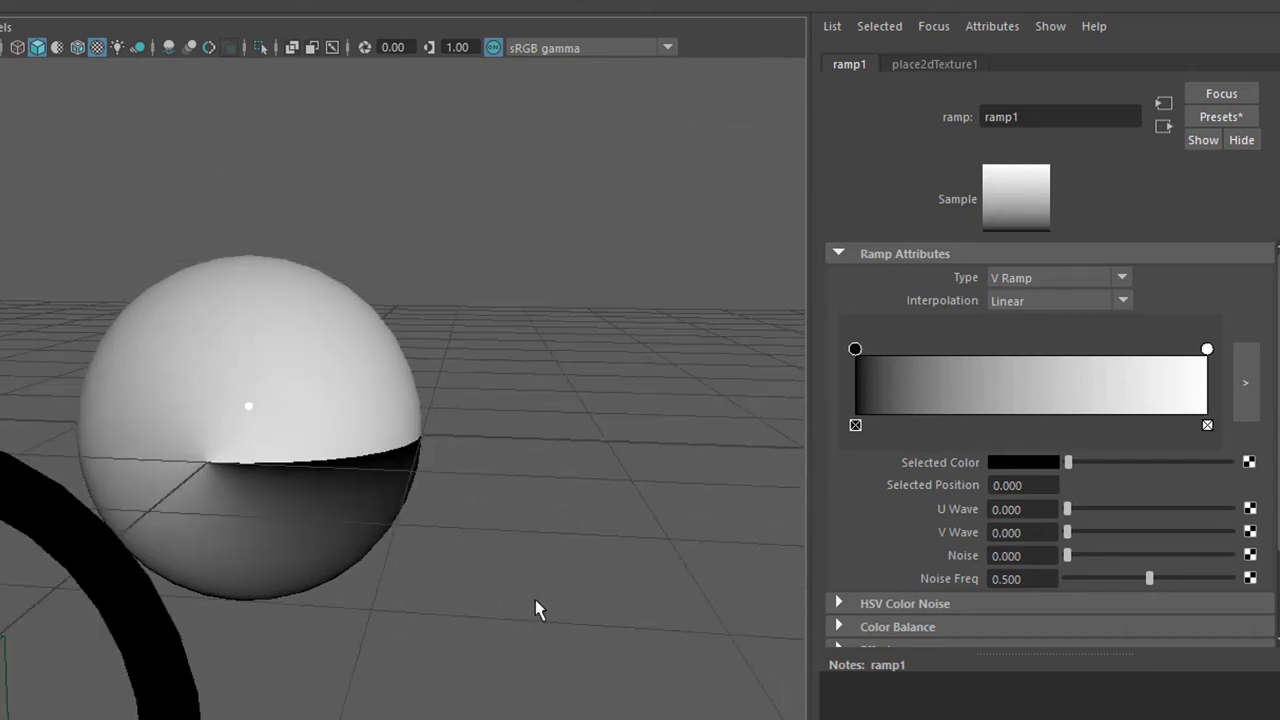
{"action": "left_click", "coordinate": [1123, 277]}
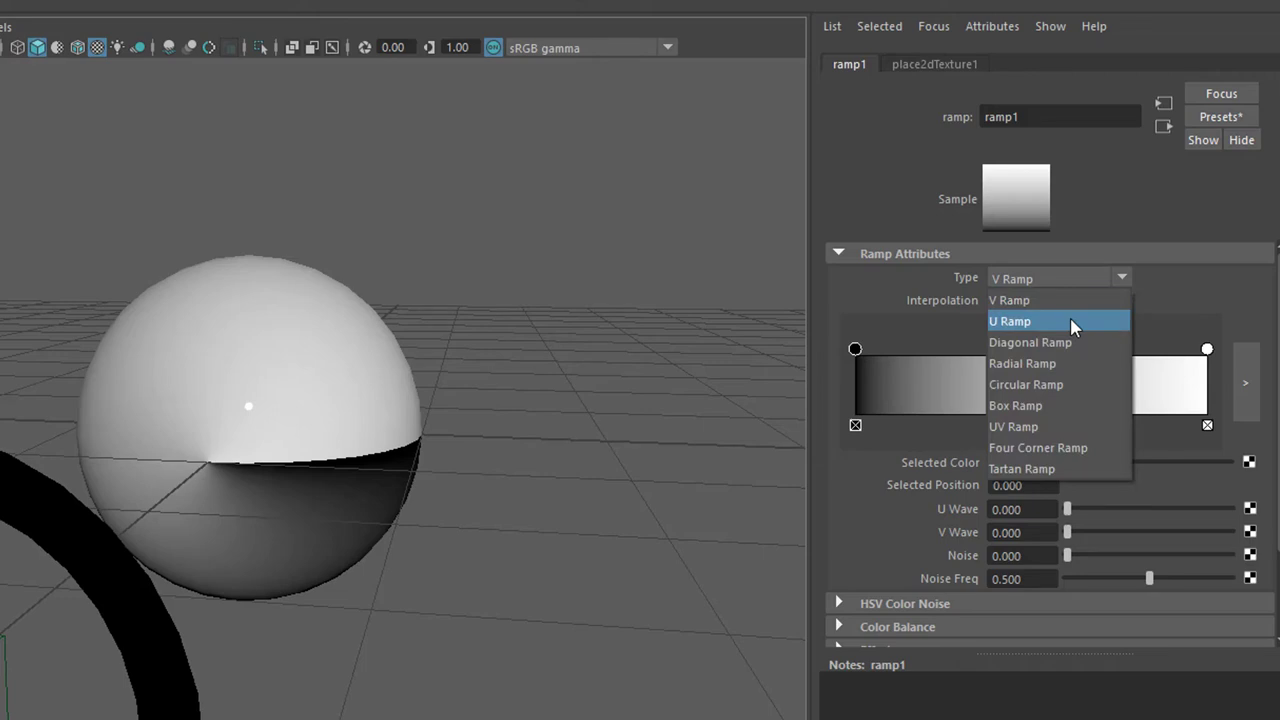
{"action": "left_click", "coordinate": [1071, 326]}
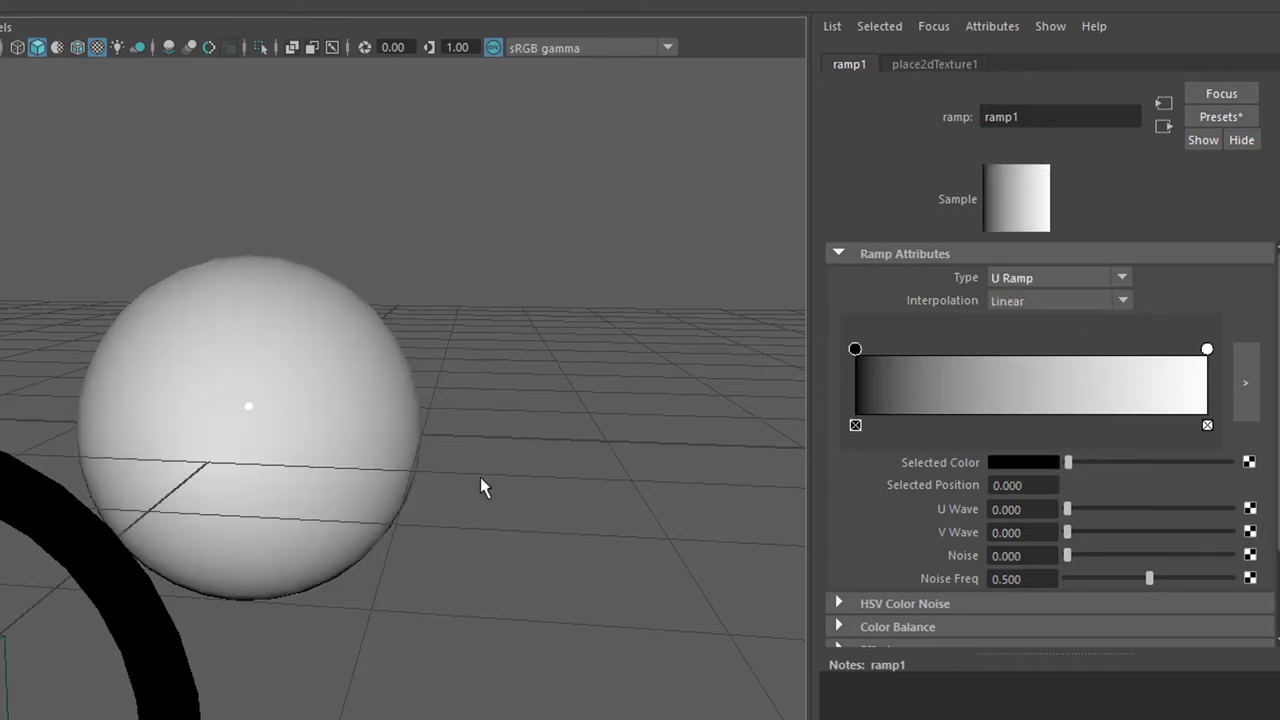
Rotate the sphere to about -179 degrees in Y so the ramp's dark pole faces the ring and camera.
{"action": "mouse_move", "coordinate": [480, 478]}
{"action": "left_mouse_down", "text": "alt"}
{"action": "mouse_move", "coordinate": [557, 509]}
{"action": "mouse_move", "coordinate": [351, 531]}
{"action": "mouse_move", "coordinate": [196, 523]}
{"action": "mouse_move", "coordinate": [420, 514]}
{"action": "left_mouse_up", "text": "alt"}
{"action": "left_click", "coordinate": [331, 463]}
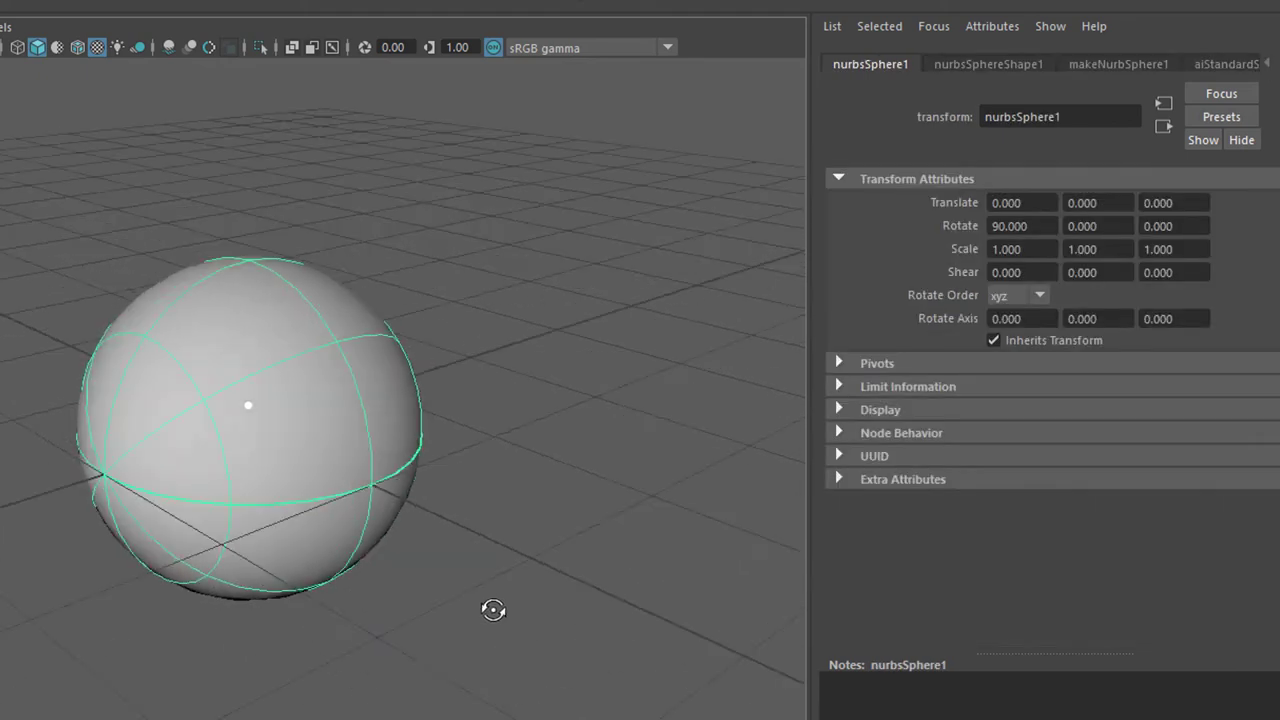
{"action": "left_click_drag", "start_coordinate": [493, 610], "coordinate": [514, 611], "text": "alt"}
{"action": "key", "text": "e"}
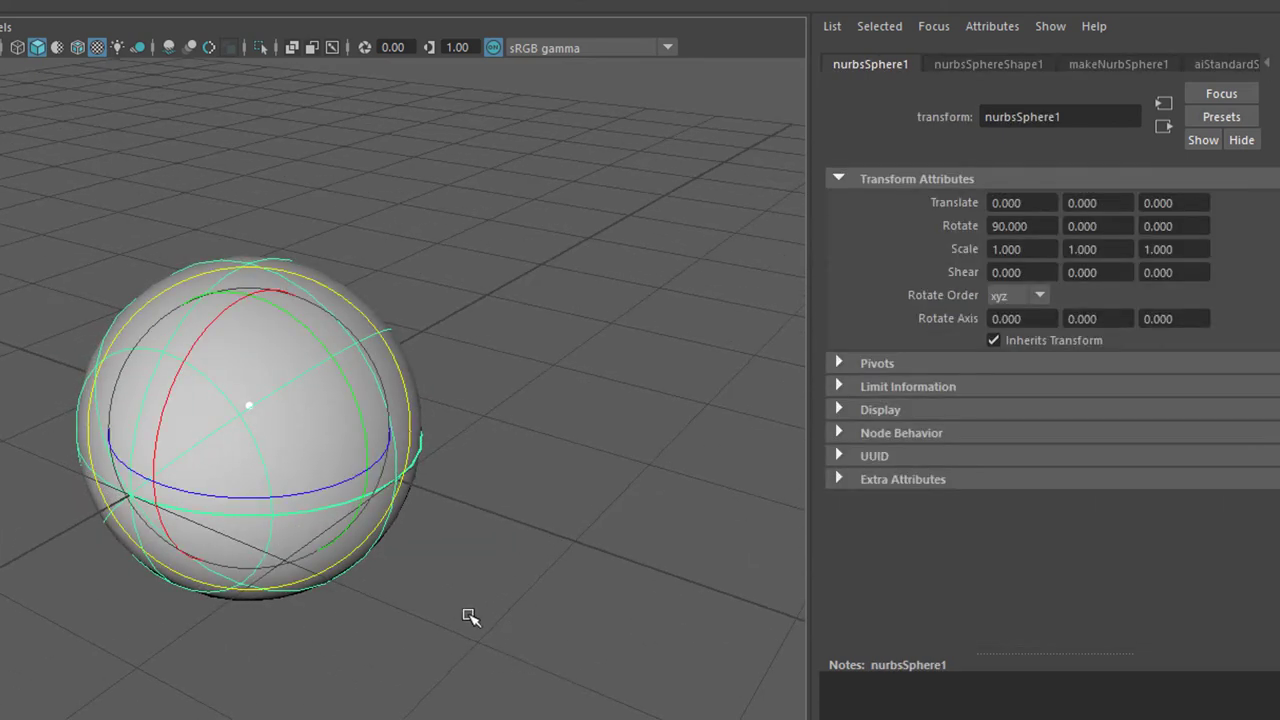
{"action": "left_click_drag", "start_coordinate": [342, 486], "coordinate": [140, 617]}
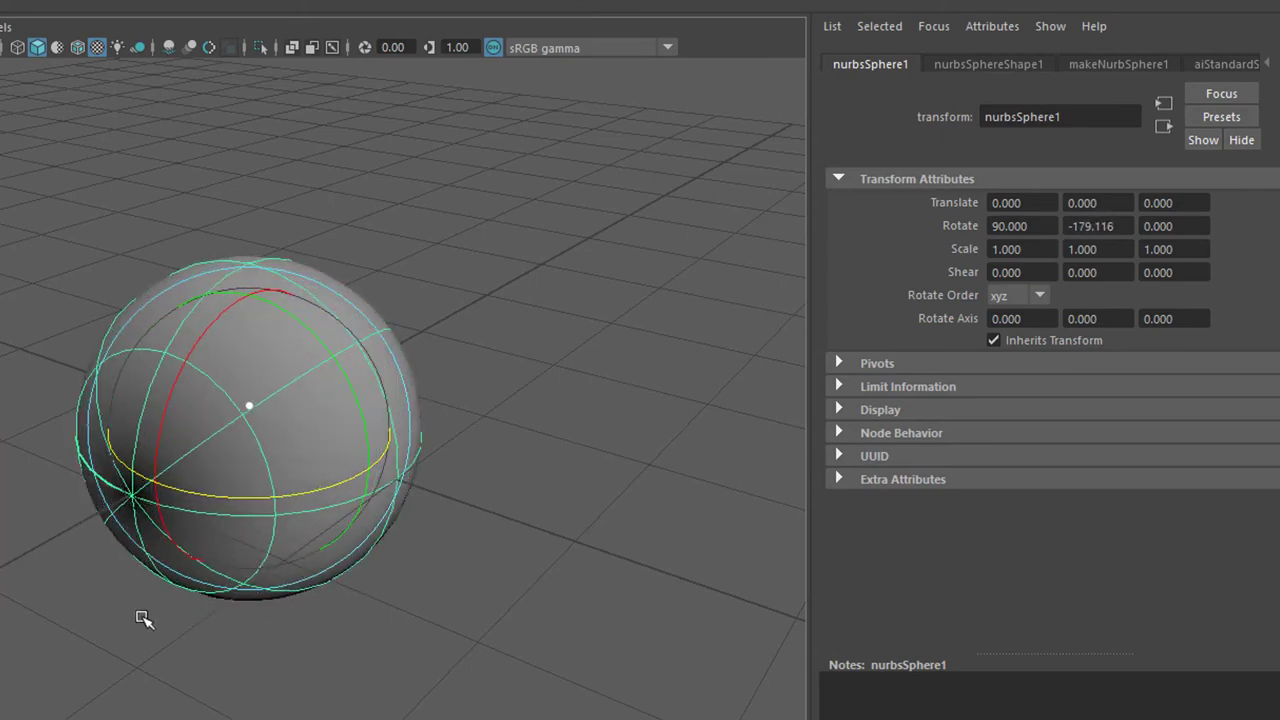
{"action": "left_click_drag", "start_coordinate": [248, 640], "coordinate": [371, 594], "text": "alt"}
{"action": "left_click_drag", "start_coordinate": [478, 598], "coordinate": [497, 513], "text": "alt"}
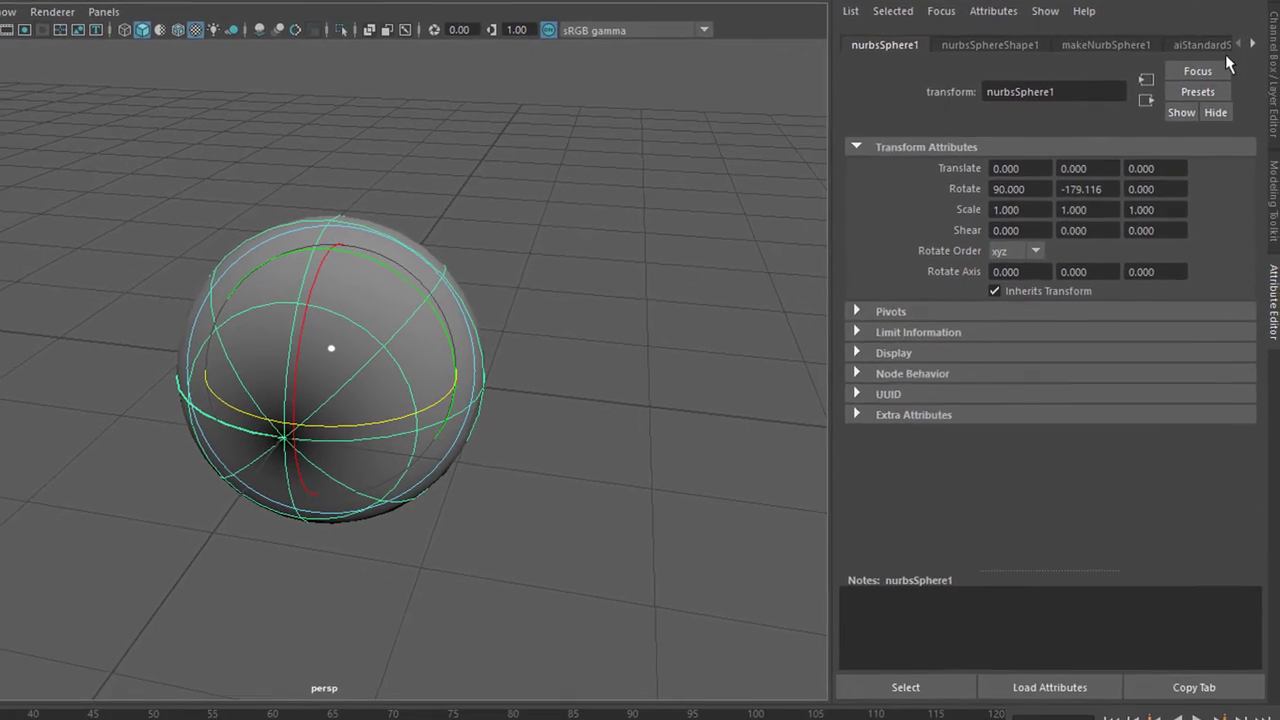
Reopen the ramp connected to the material's base color and move its white color stop to about 0.138.
{"action": "left_click", "coordinate": [1211, 44]}
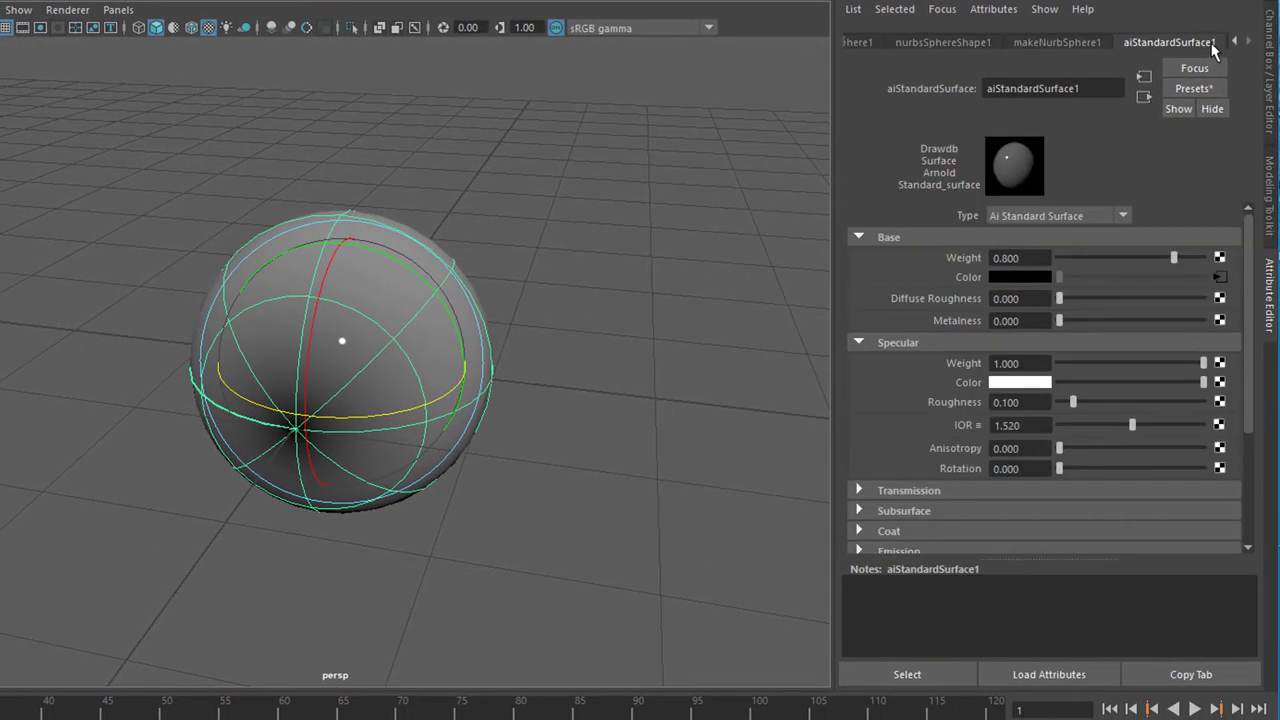
{"action": "left_click", "coordinate": [906, 675]}
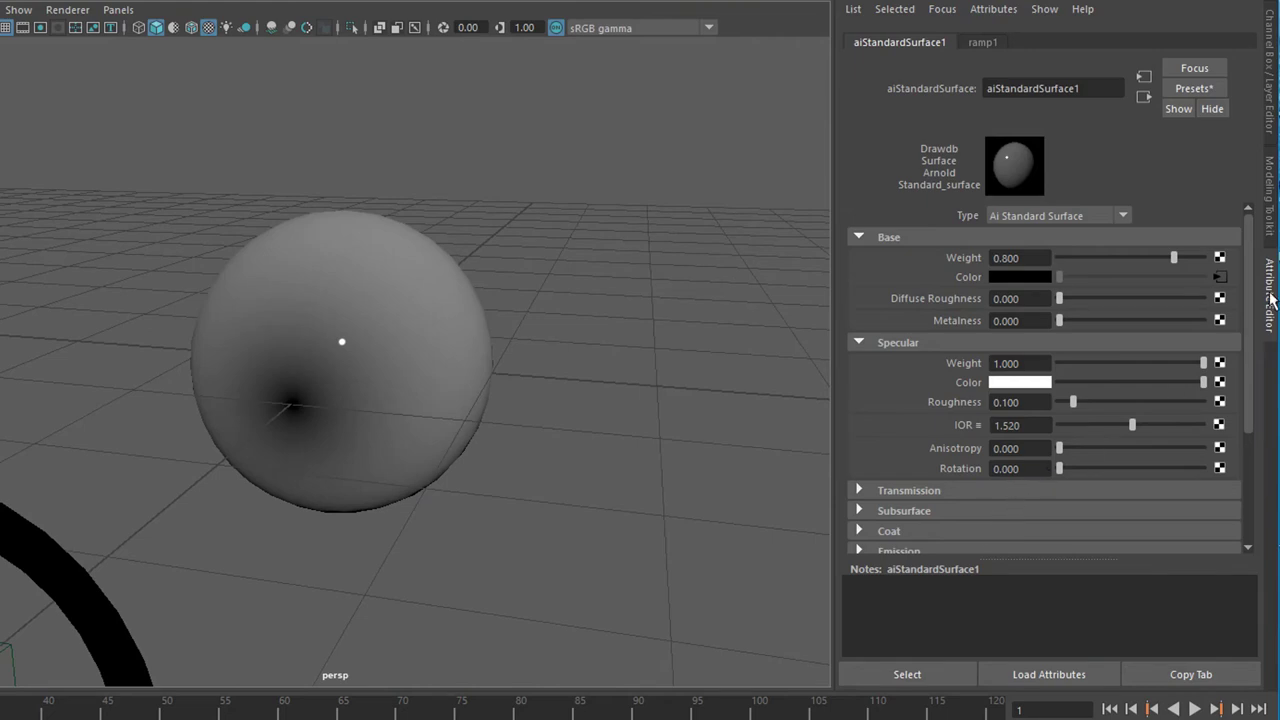
{"action": "left_click", "coordinate": [1219, 277]}
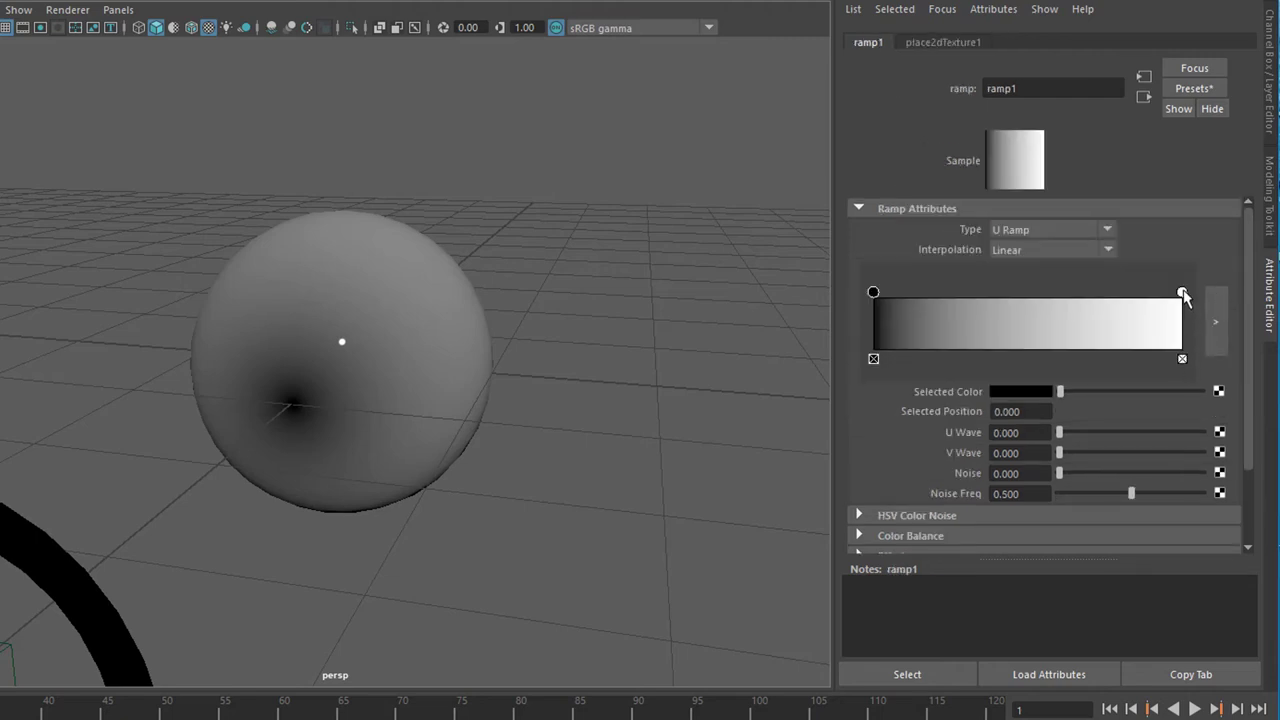
{"action": "mouse_move", "coordinate": [1183, 294]}
{"action": "left_mouse_down"}
{"action": "mouse_move", "coordinate": [1105, 295]}
{"action": "mouse_move", "coordinate": [1017, 337]}
{"action": "mouse_move", "coordinate": [915, 359]}
{"action": "left_mouse_up"}
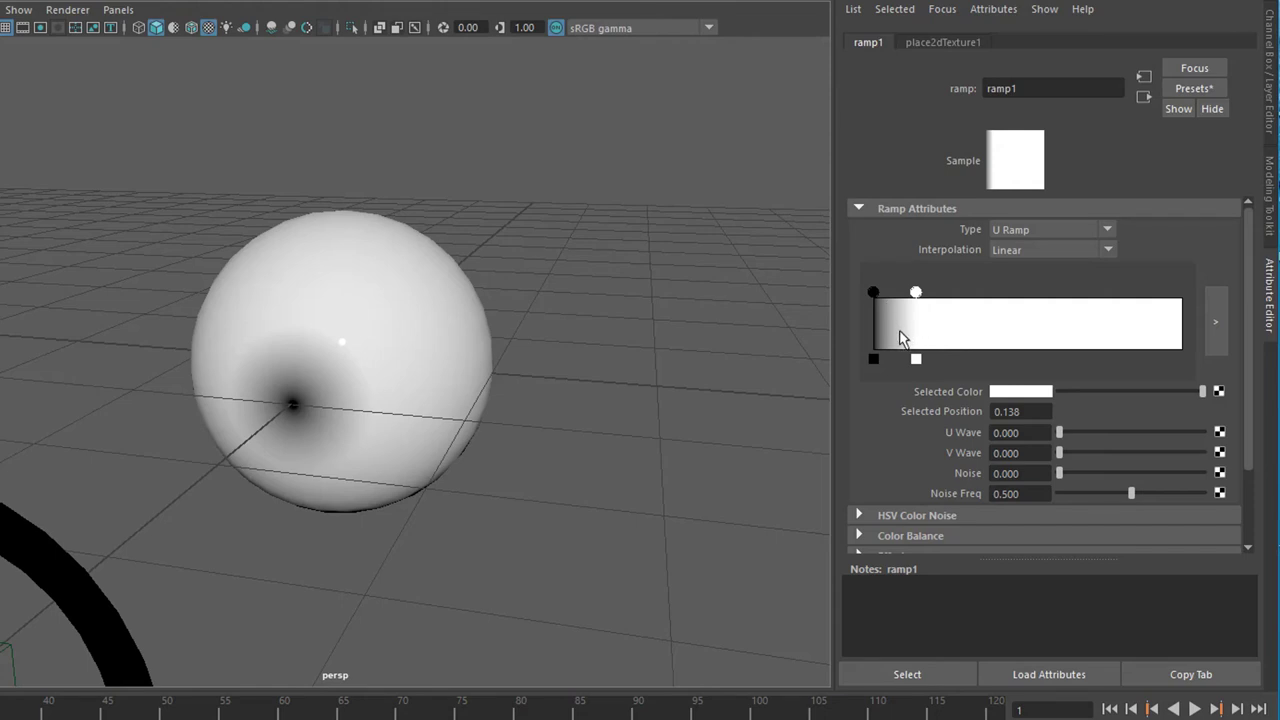
Add a color stop at about 0.090 between the ramp's black and white stops and color it green for the iris.
{"action": "left_click", "coordinate": [902, 332]}
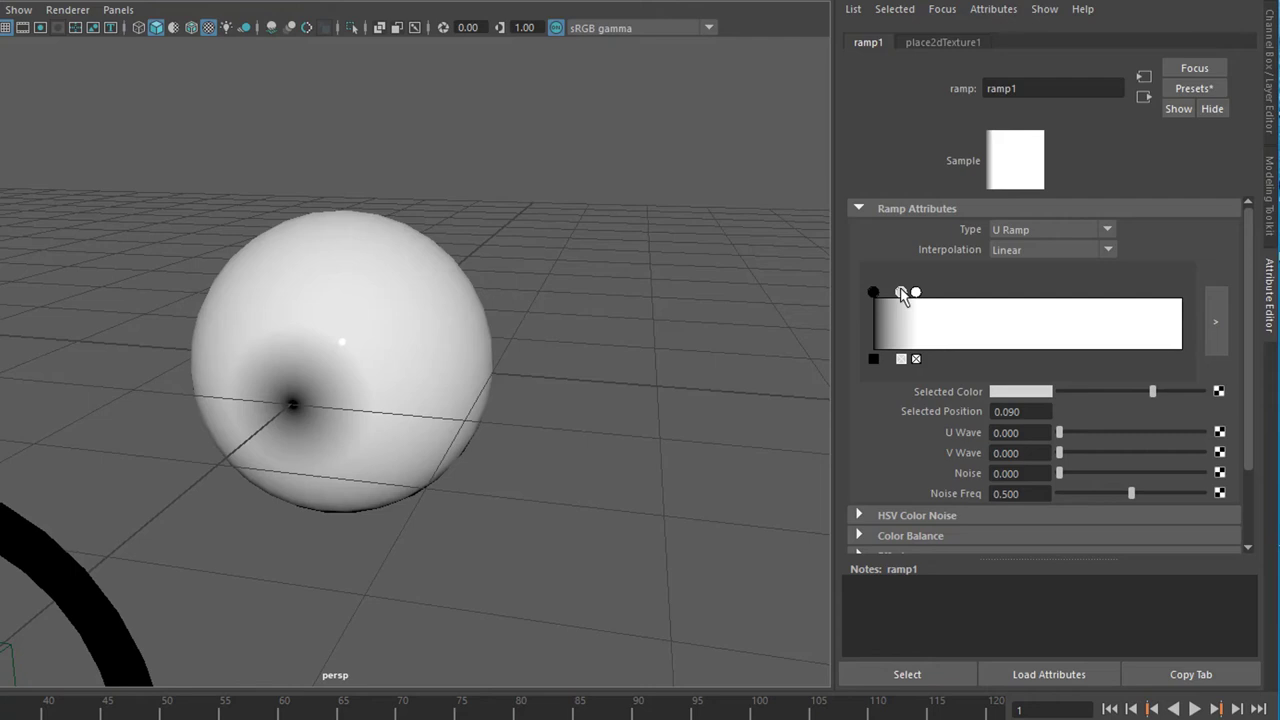
{"action": "left_click", "coordinate": [1030, 392]}
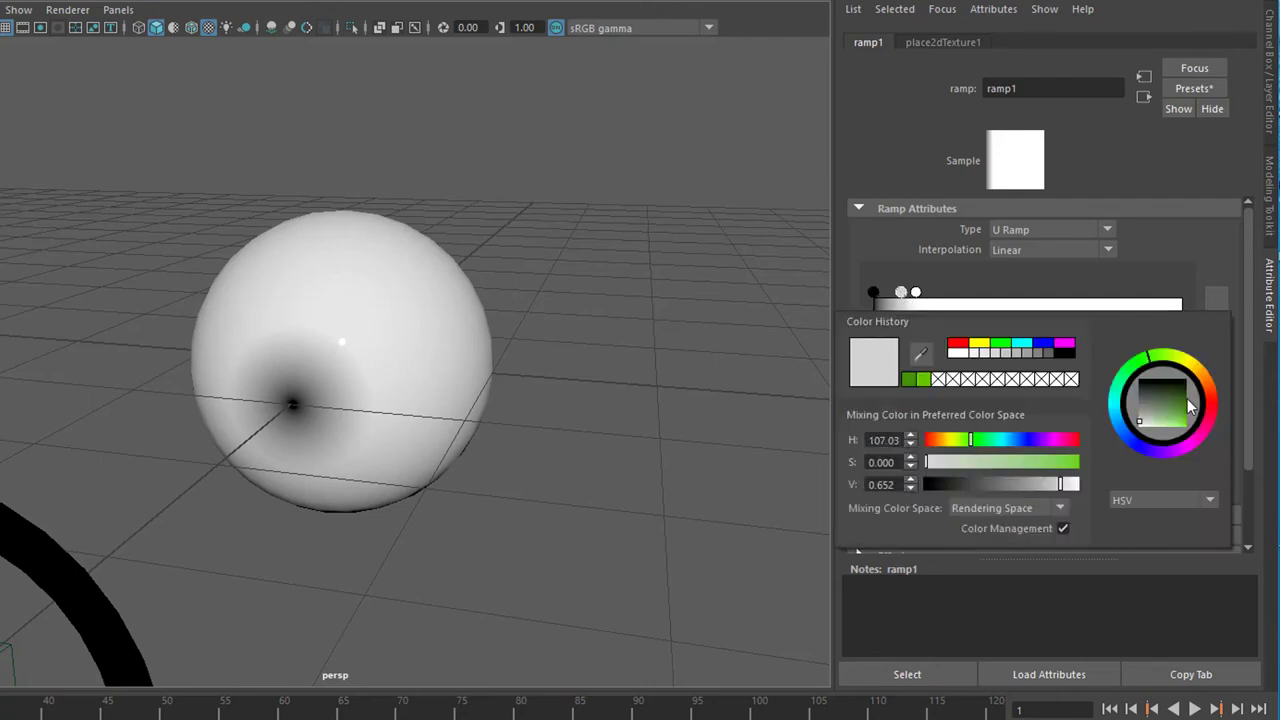
{"action": "left_click_drag", "start_coordinate": [1158, 409], "coordinate": [1177, 386]}
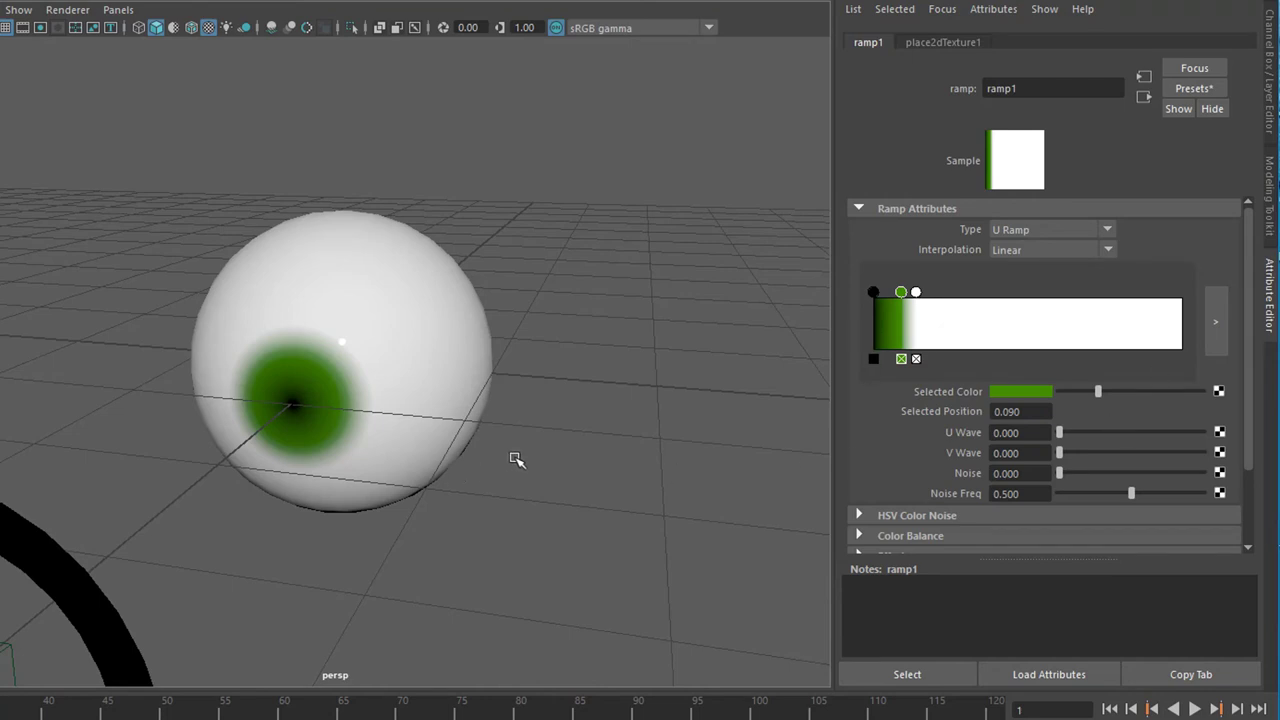
Sharpen the iris edge and enlarge the pupil by moving the white stop to about 0.117 and the black stop to about 0.036.
{"action": "right_click_drag", "start_coordinate": [389, 509], "coordinate": [786, 391], "text": "alt"}
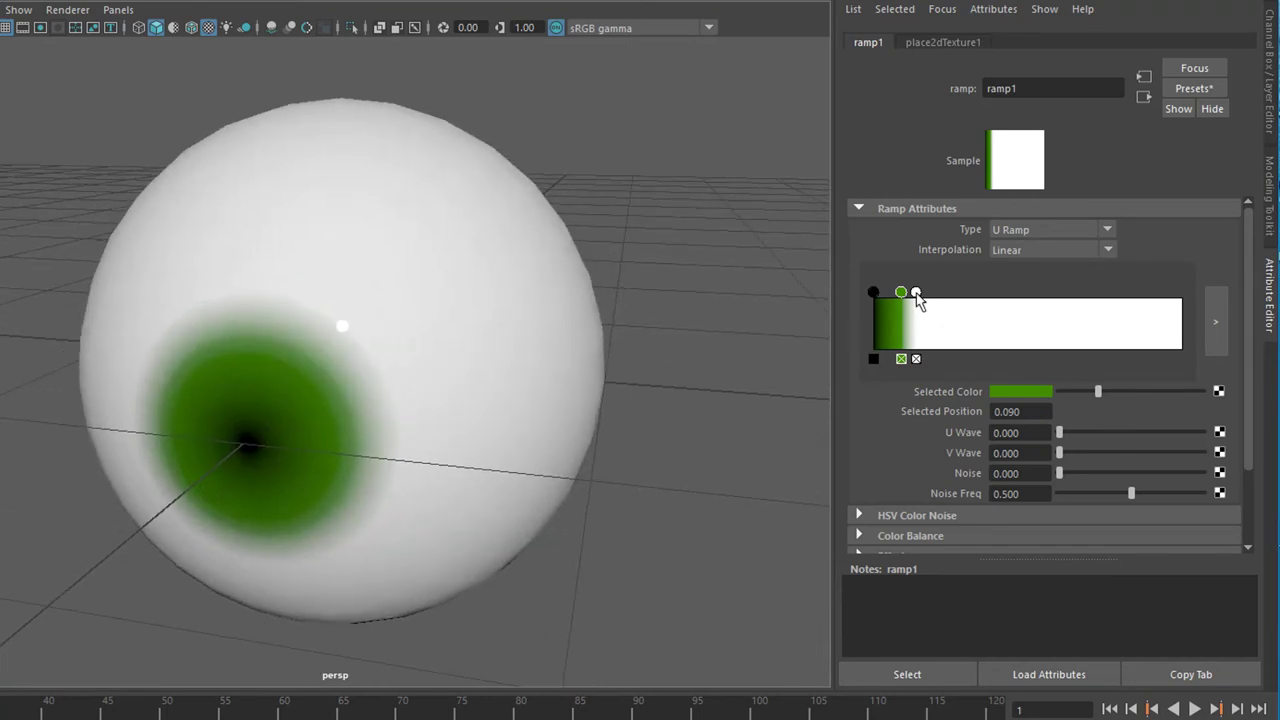
{"action": "left_click", "coordinate": [916, 293]}
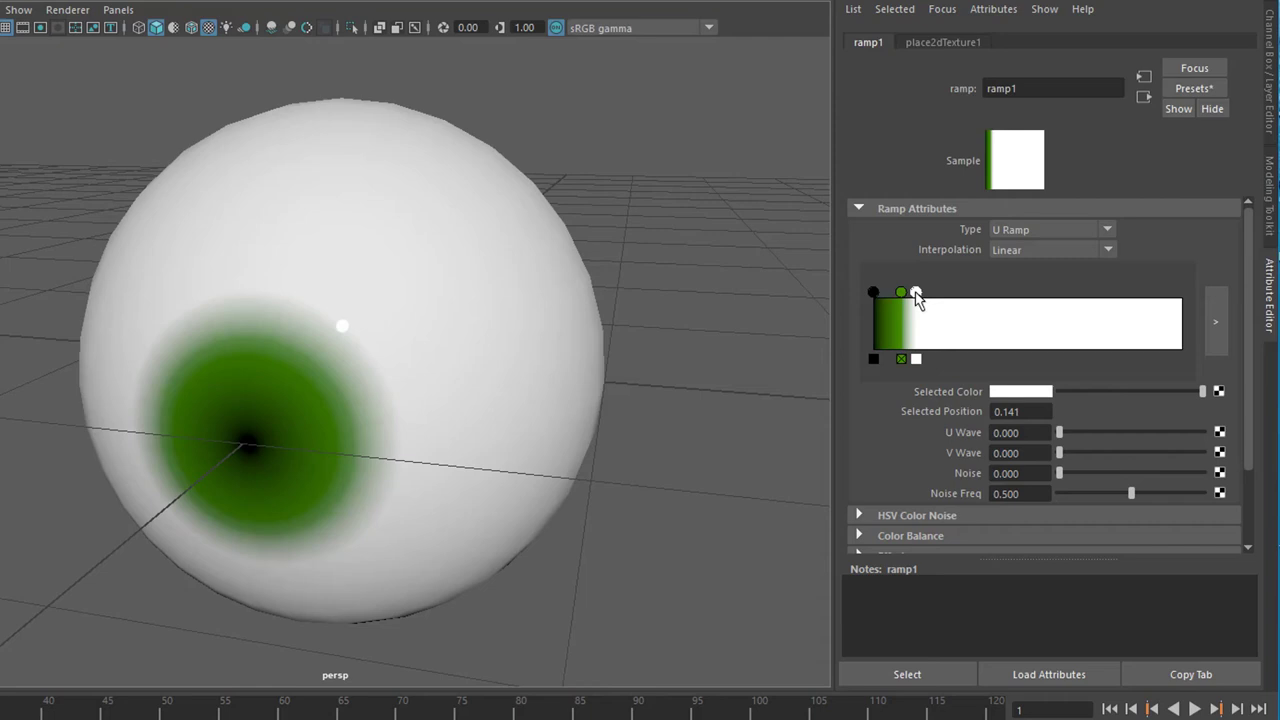
{"action": "left_click_drag", "start_coordinate": [916, 294], "coordinate": [910, 294]}
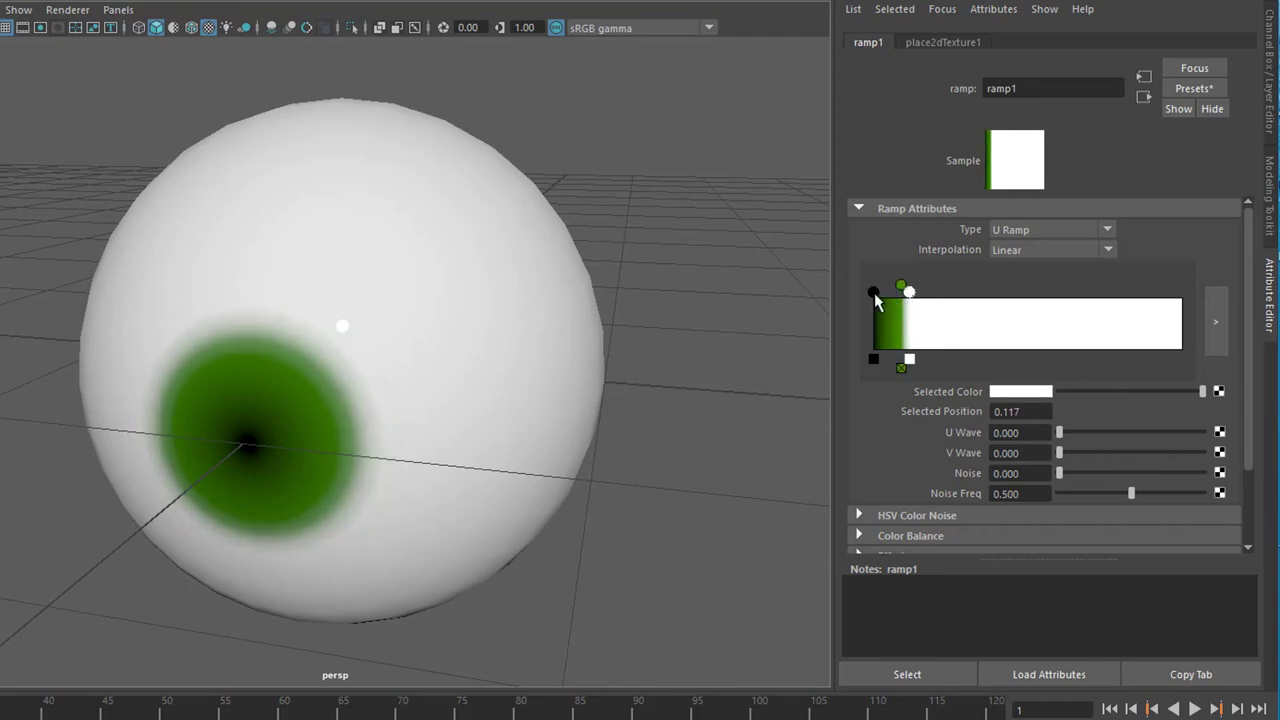
{"action": "left_click_drag", "start_coordinate": [874, 293], "coordinate": [884, 295]}
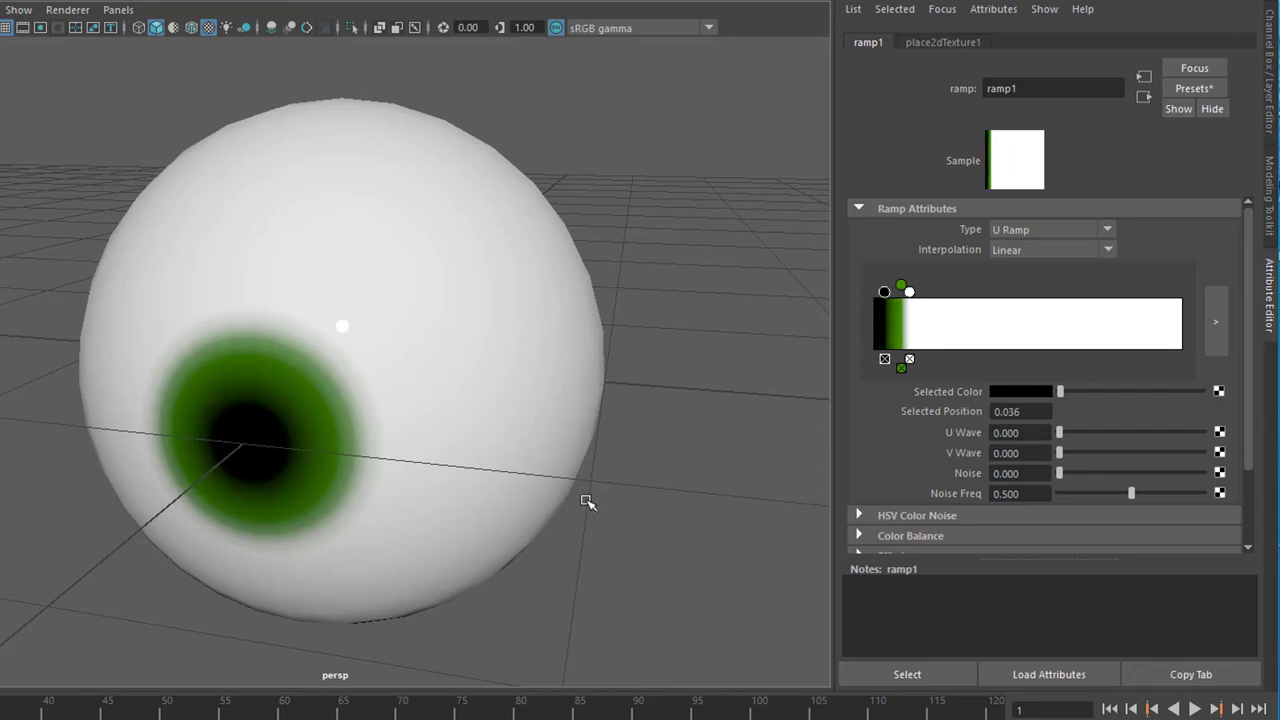
{"action": "right_click_drag", "start_coordinate": [634, 451], "coordinate": [337, 509], "text": "alt"}
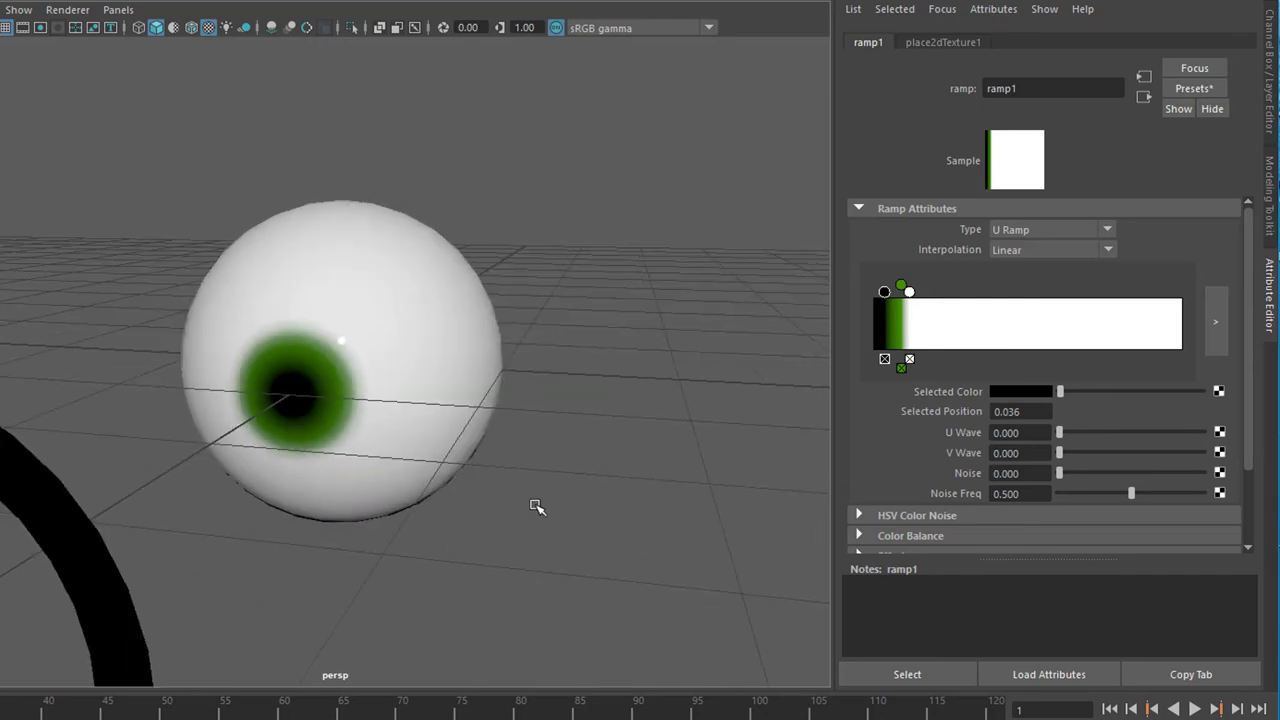
{"action": "left_click", "coordinate": [438, 329]}
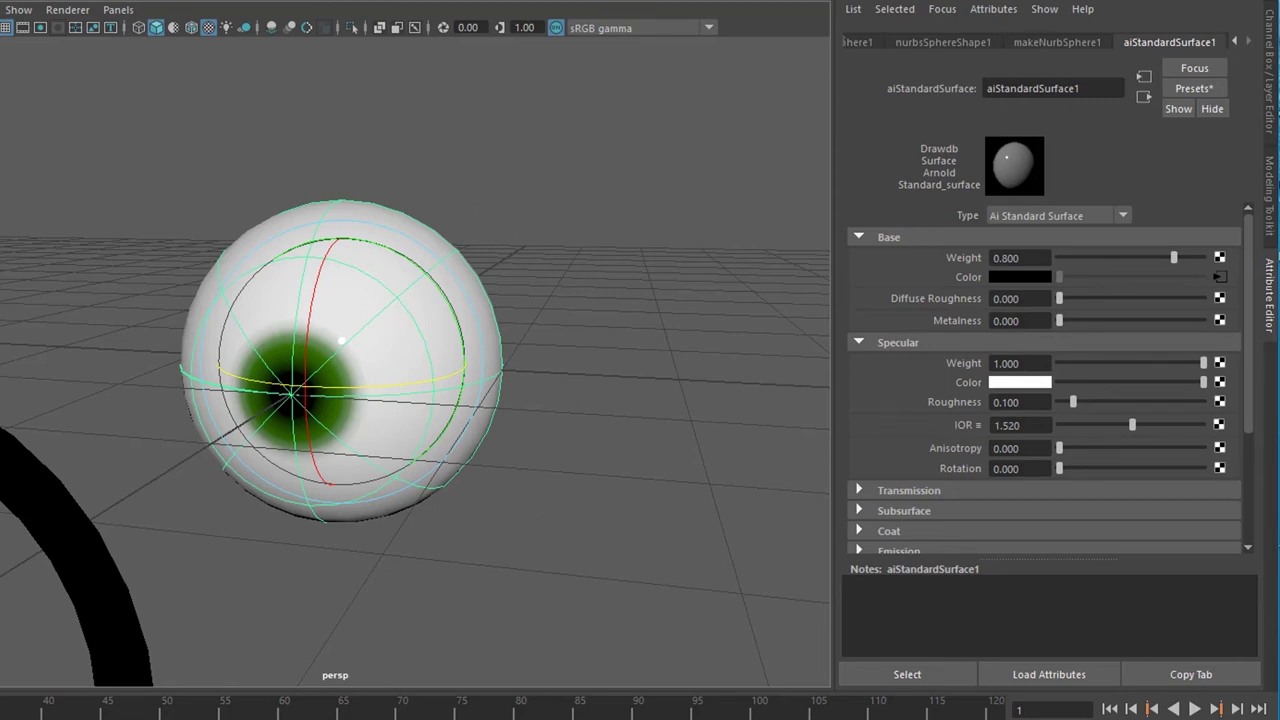
Test-render the eyeball scene with Arnold, which has no lights yet, and close the render view.
{"action": "left_click", "coordinate": [230, 2]}
{"action": "left_click", "coordinate": [245, 20]}
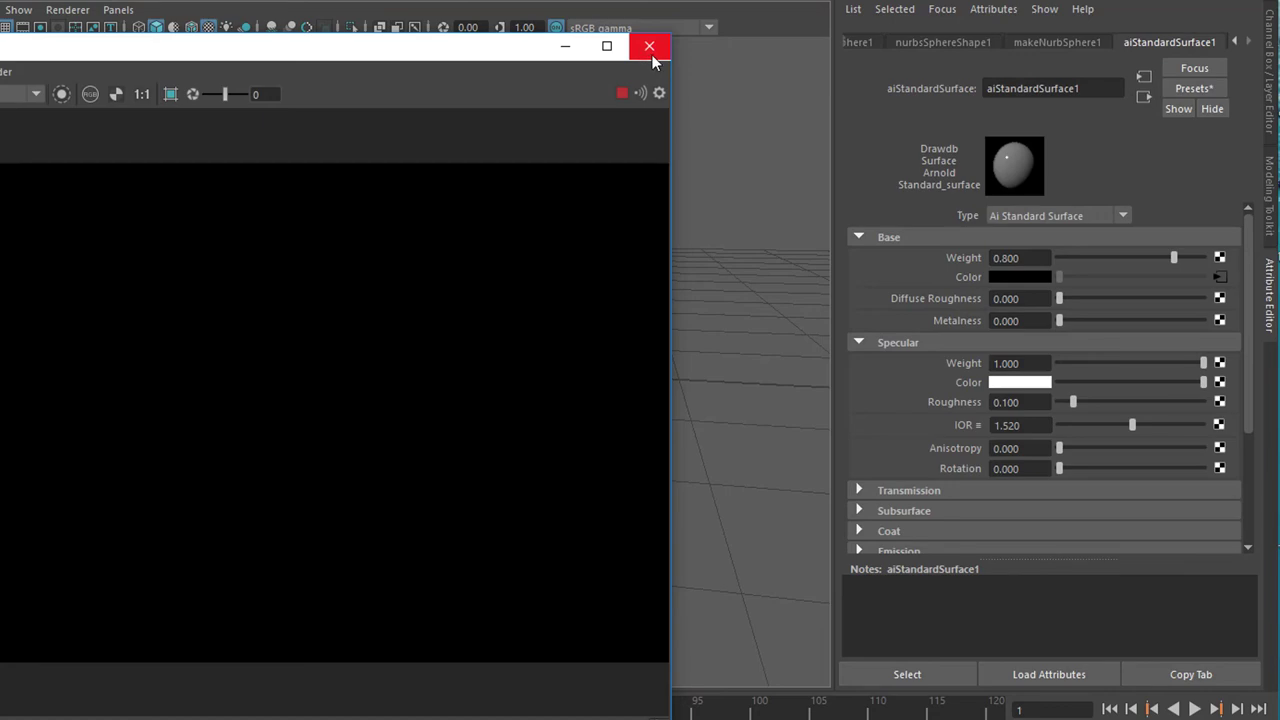
{"action": "left_click", "coordinate": [650, 50]}
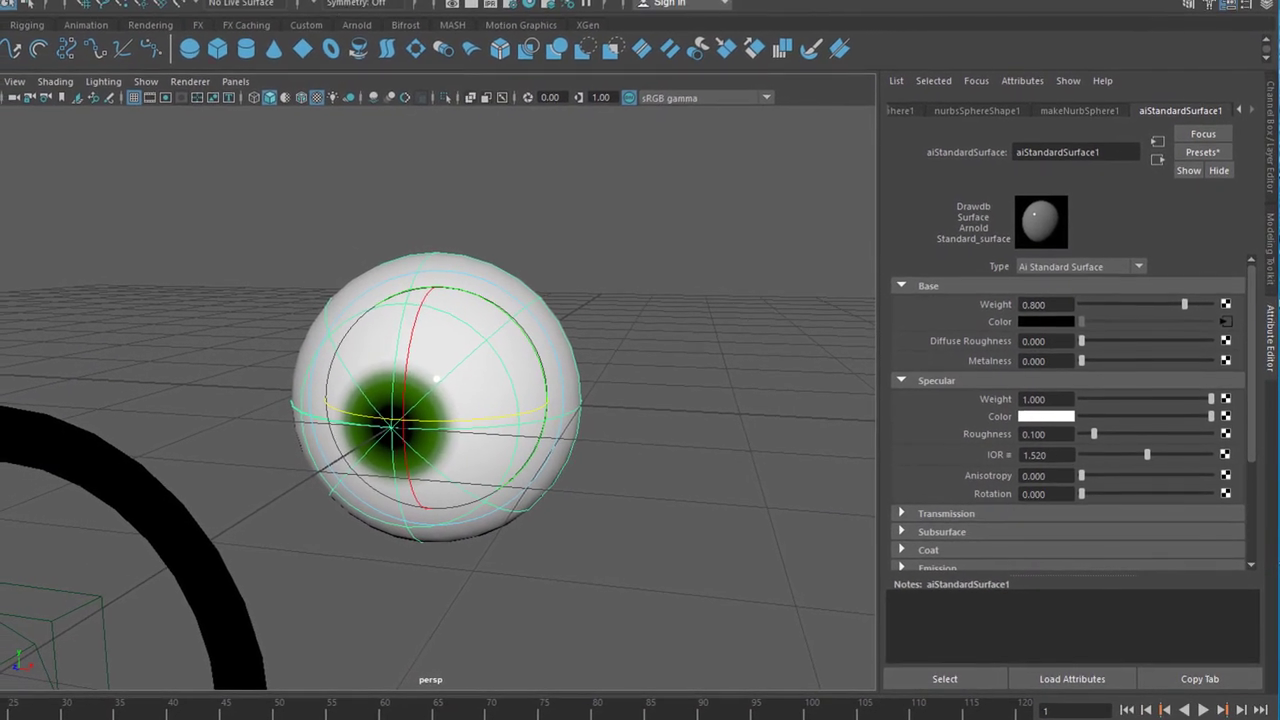
Add an Arnold skydome light to the scene and set its intensity to 0.4.
{"action": "left_click", "coordinate": [340, 2]}
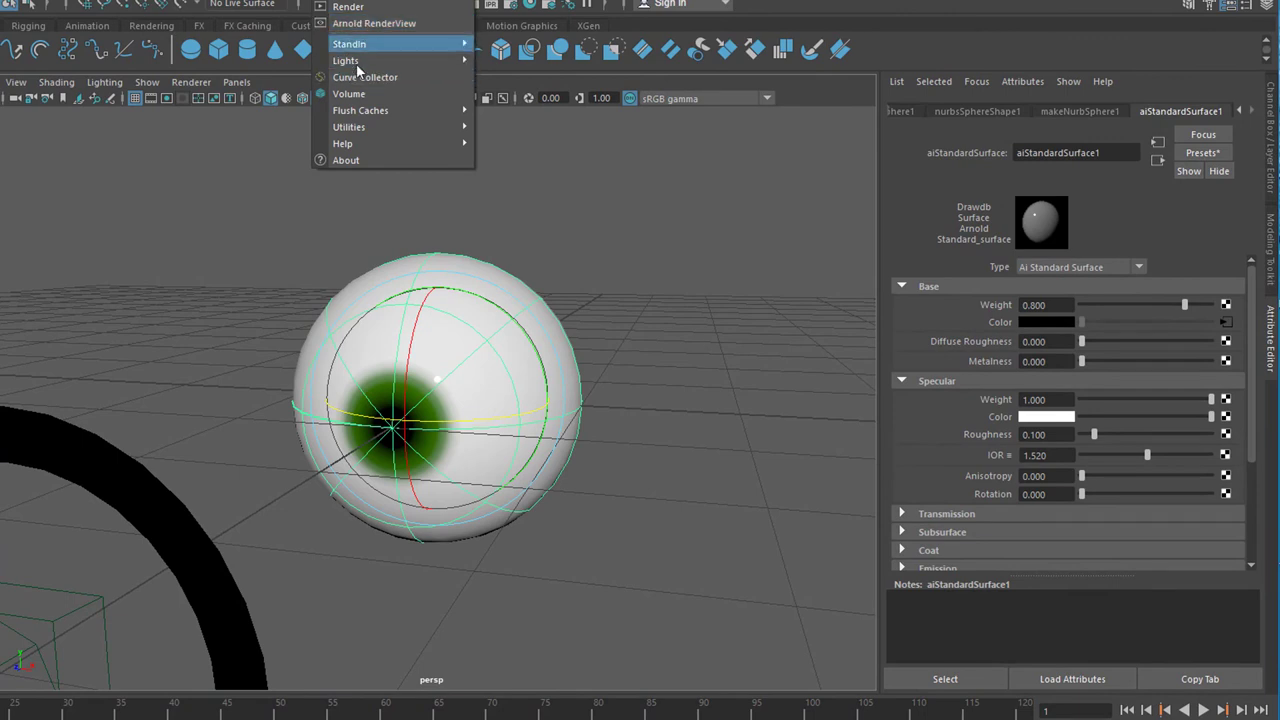
{"action": "mouse_move", "coordinate": [358, 60]}
{"action": "left_click", "coordinate": [552, 92]}
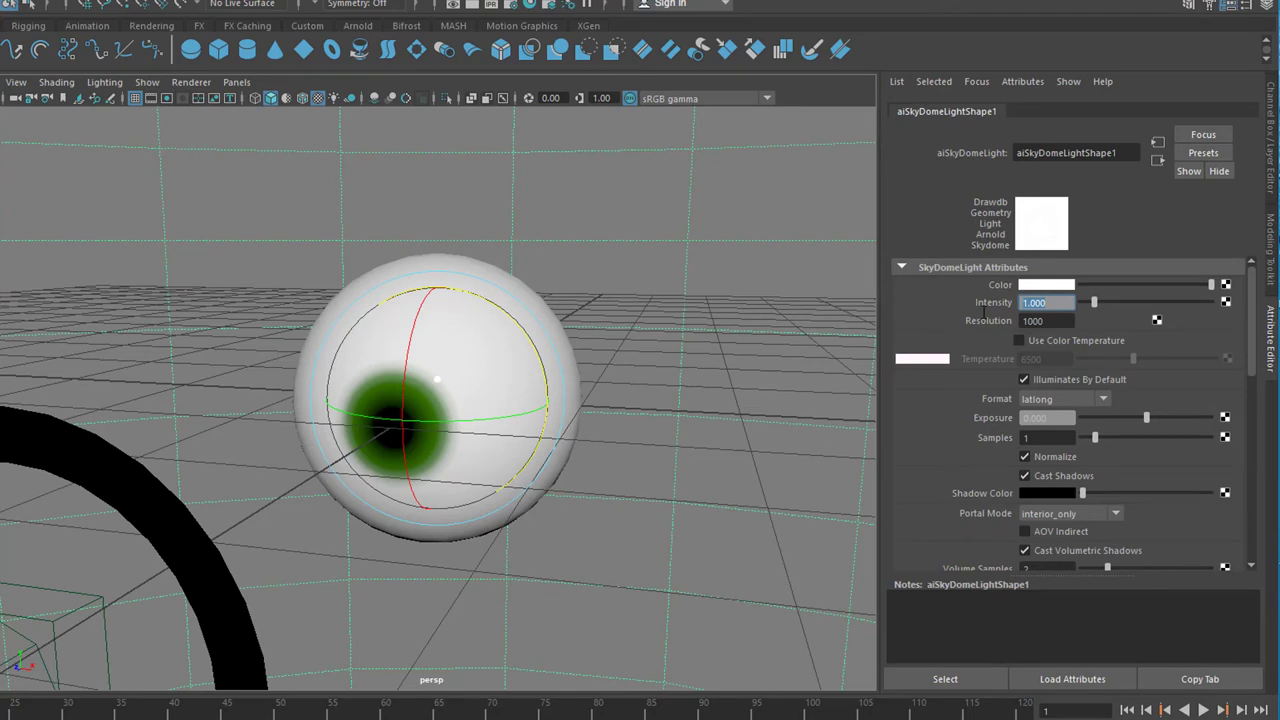
{"action": "type", "text": "3"}
{"action": "key", "text": "Return"}
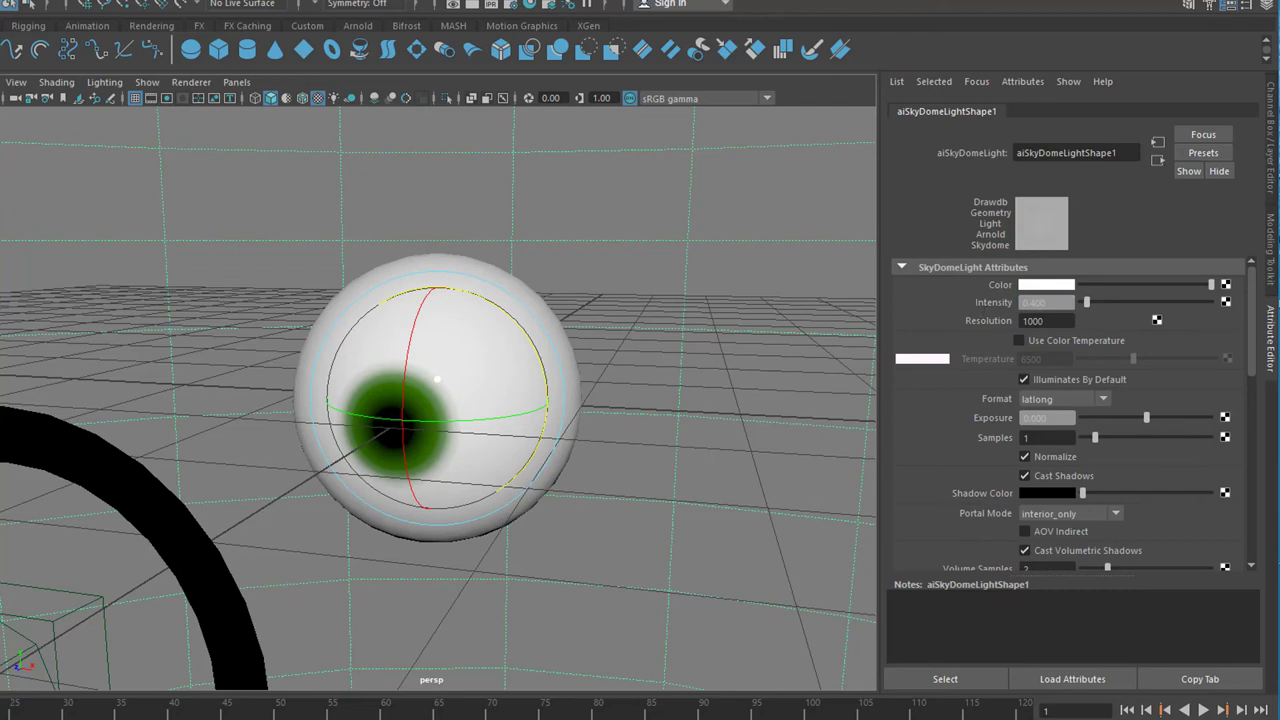
Render the eyeball to check the skydome lighting, close the render view, and hide the skydome light.
{"action": "left_click", "coordinate": [400, 12]}
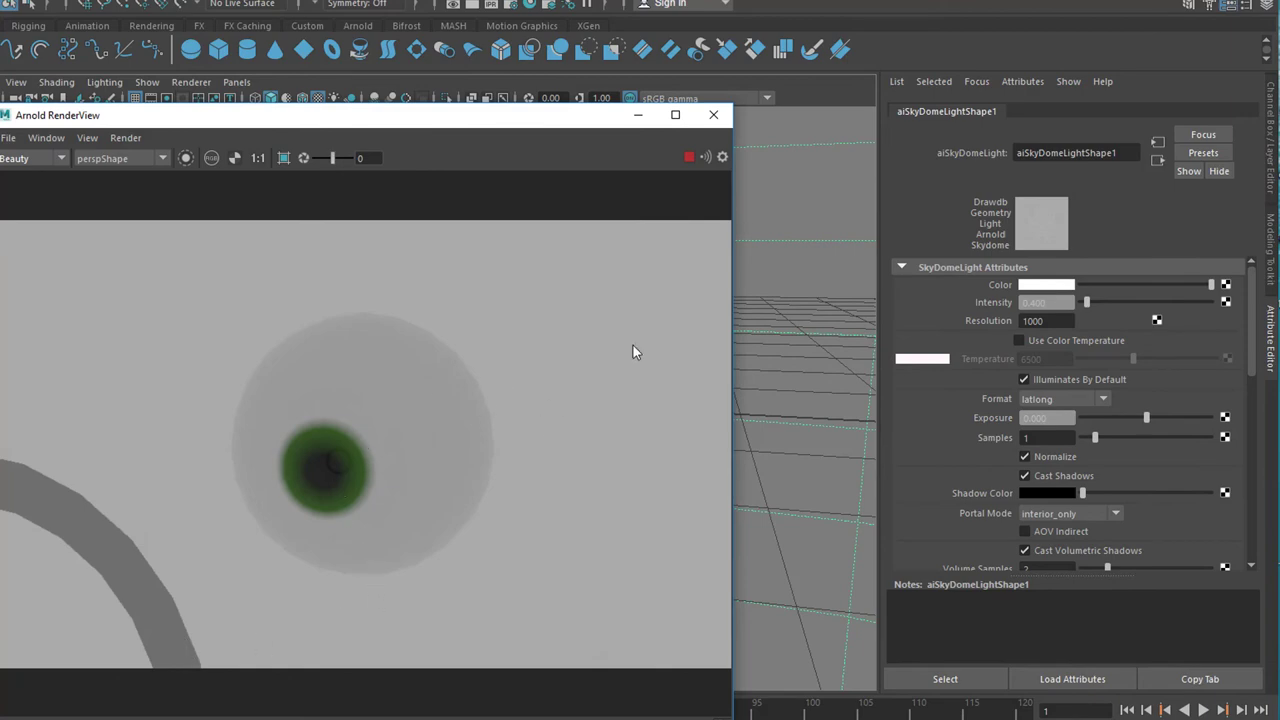
{"action": "left_click", "coordinate": [713, 115]}
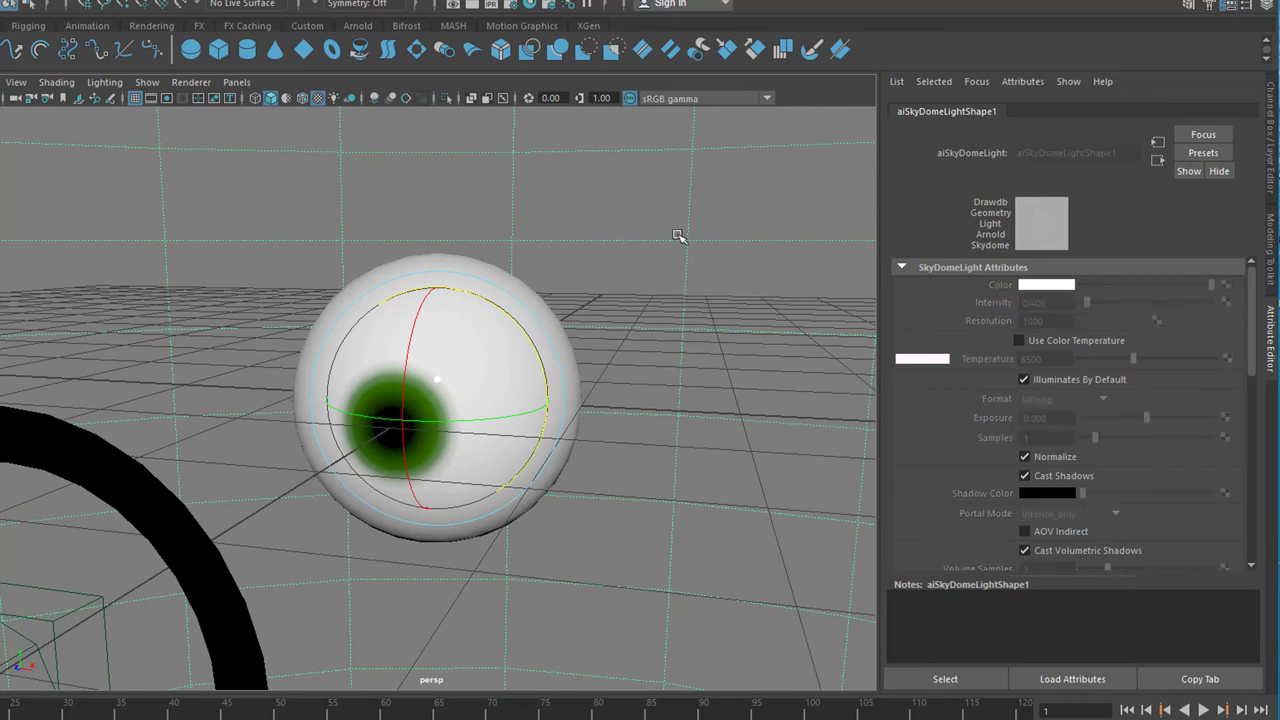
{"action": "left_click", "coordinate": [678, 236]}
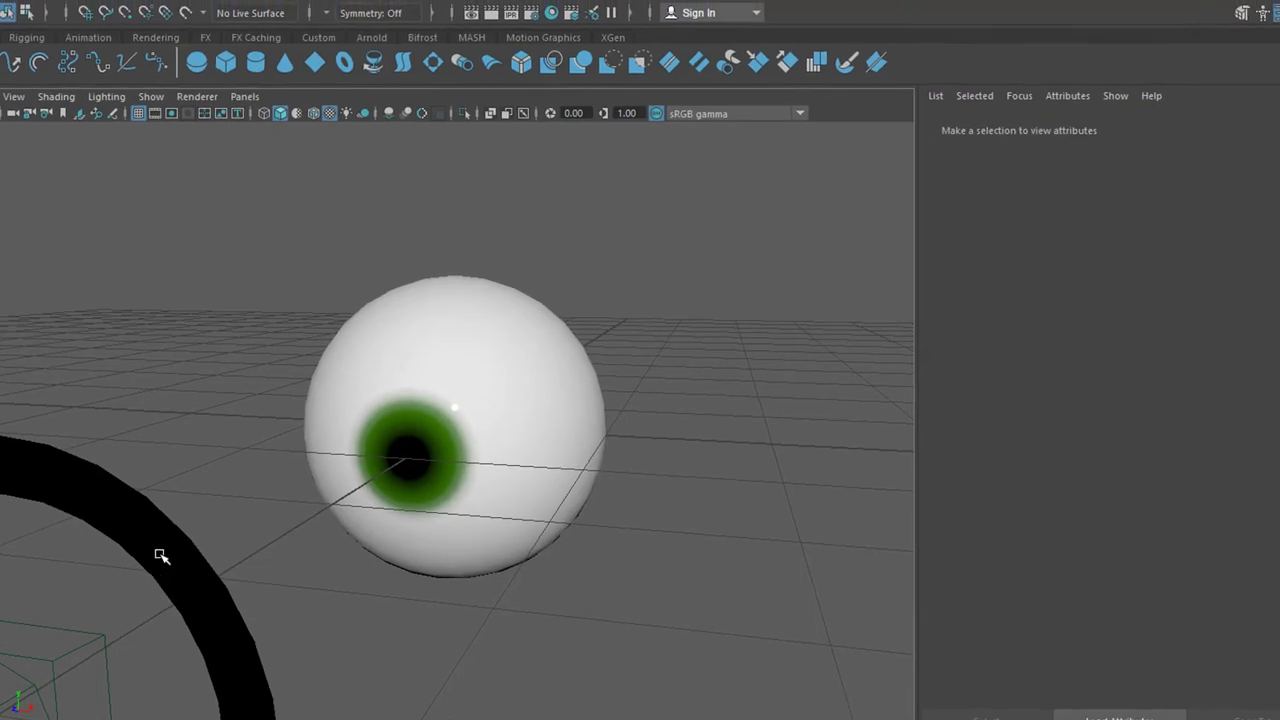
Try to create an Arnold mesh light directly from the ring's lofted NURBS surface.
{"action": "left_click", "coordinate": [165, 560]}
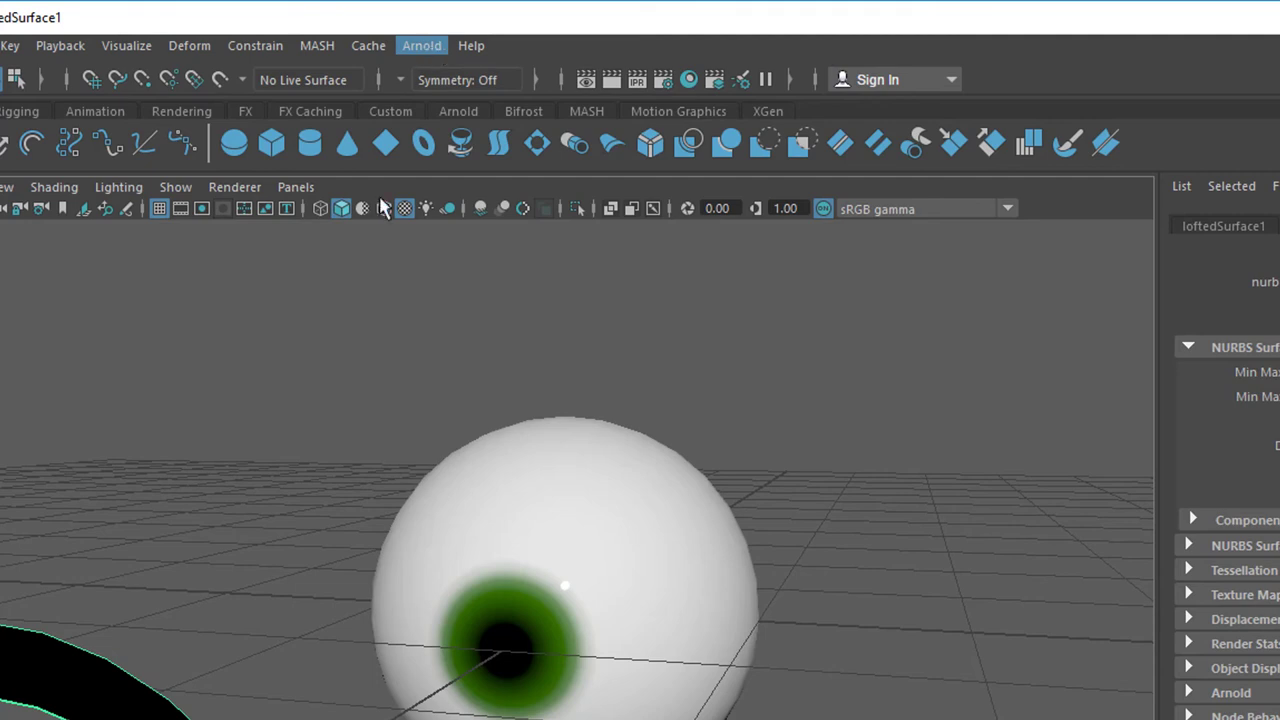
{"action": "left_click", "coordinate": [430, 50]}
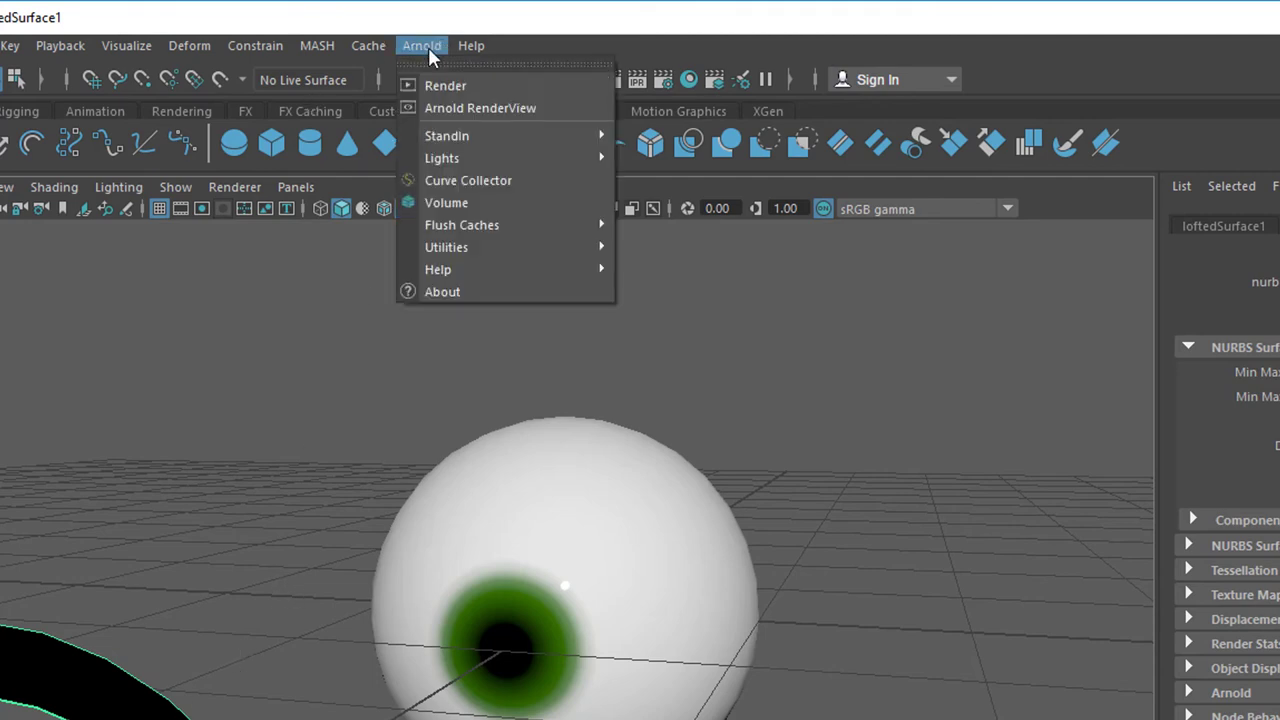
{"action": "mouse_move", "coordinate": [483, 157]}
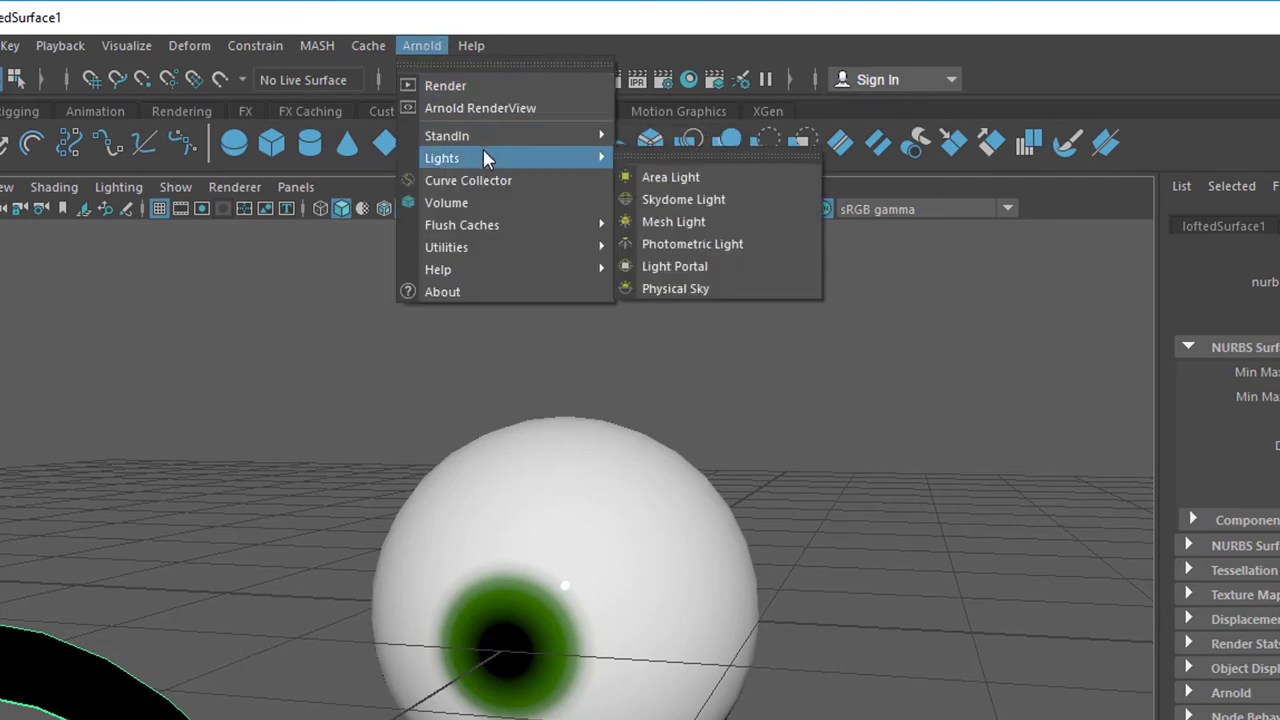
{"action": "left_click", "coordinate": [684, 222]}
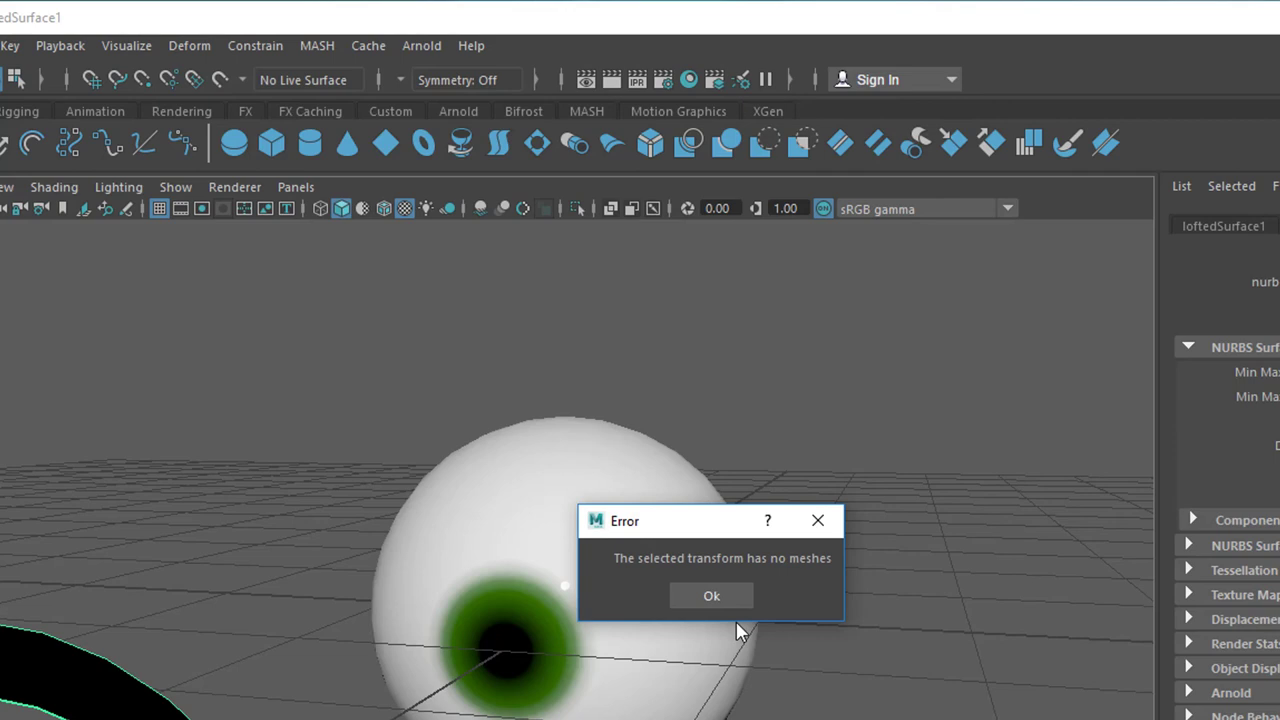
{"action": "left_click", "coordinate": [722, 592]}
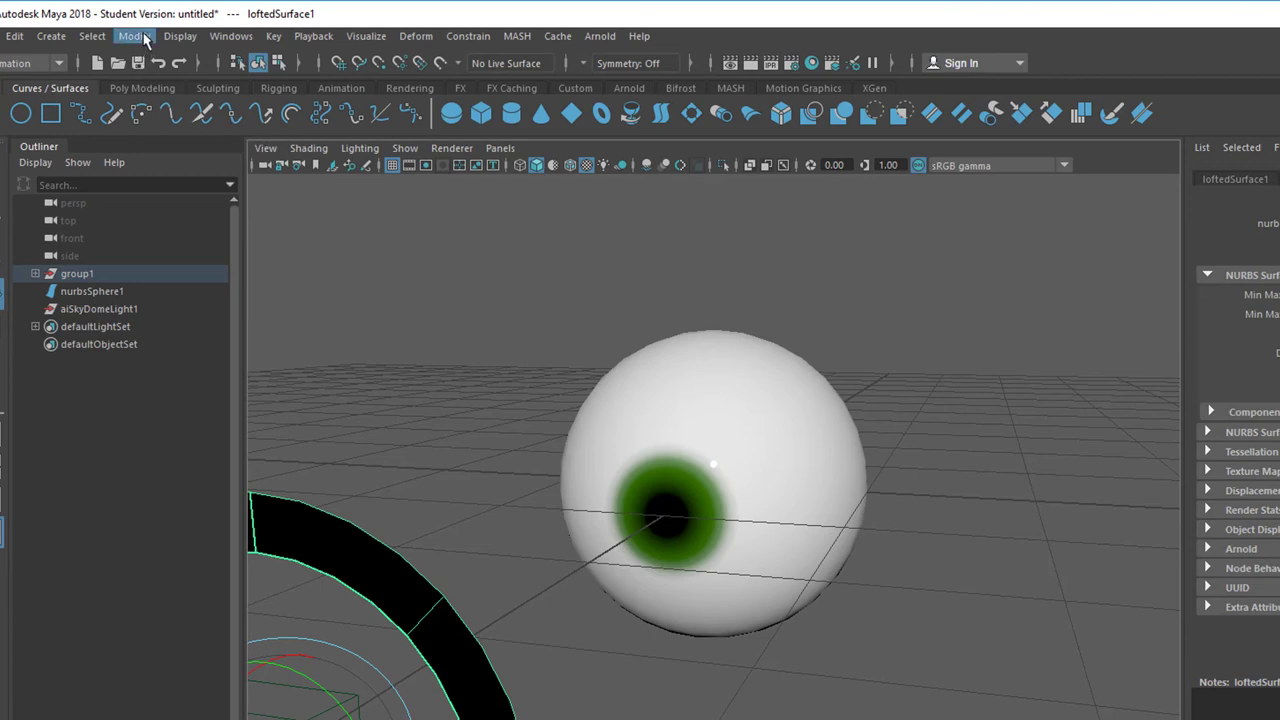
Convert the selected lofted ring surface from NURBS to polygons.
{"action": "left_click", "coordinate": [145, 40]}
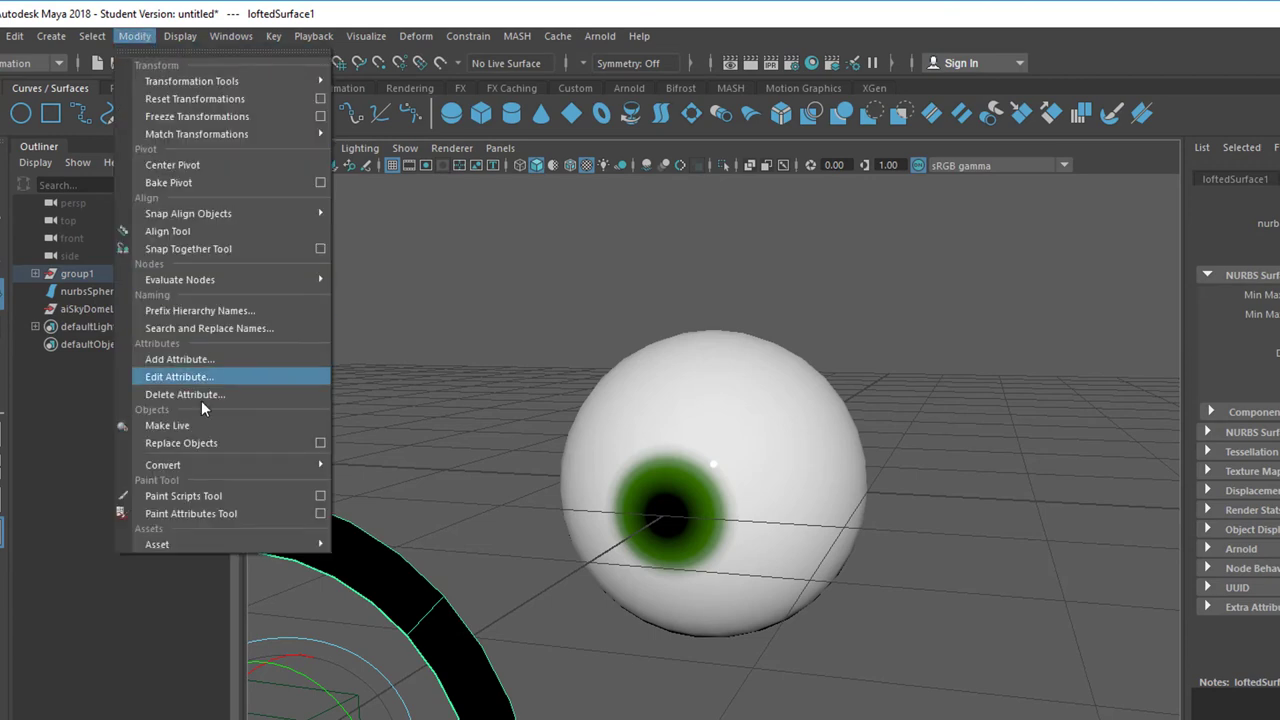
{"action": "mouse_move", "coordinate": [204, 469]}
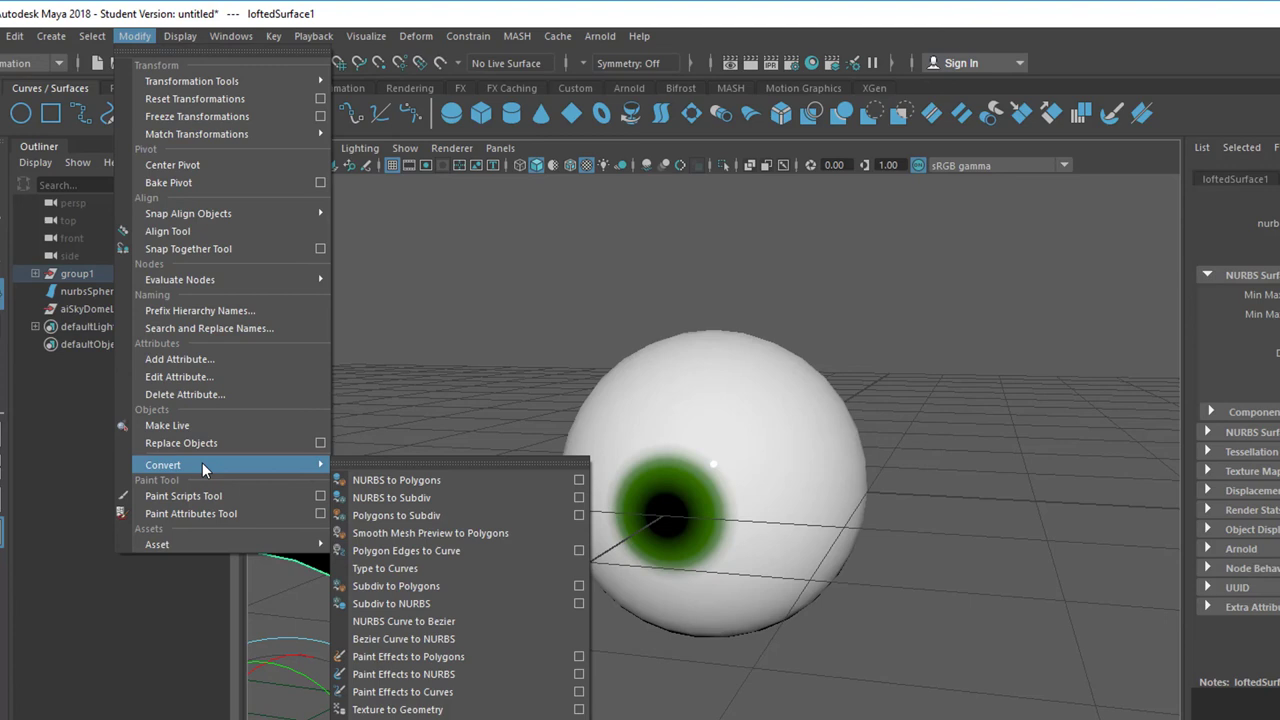
{"action": "left_click", "coordinate": [378, 481]}
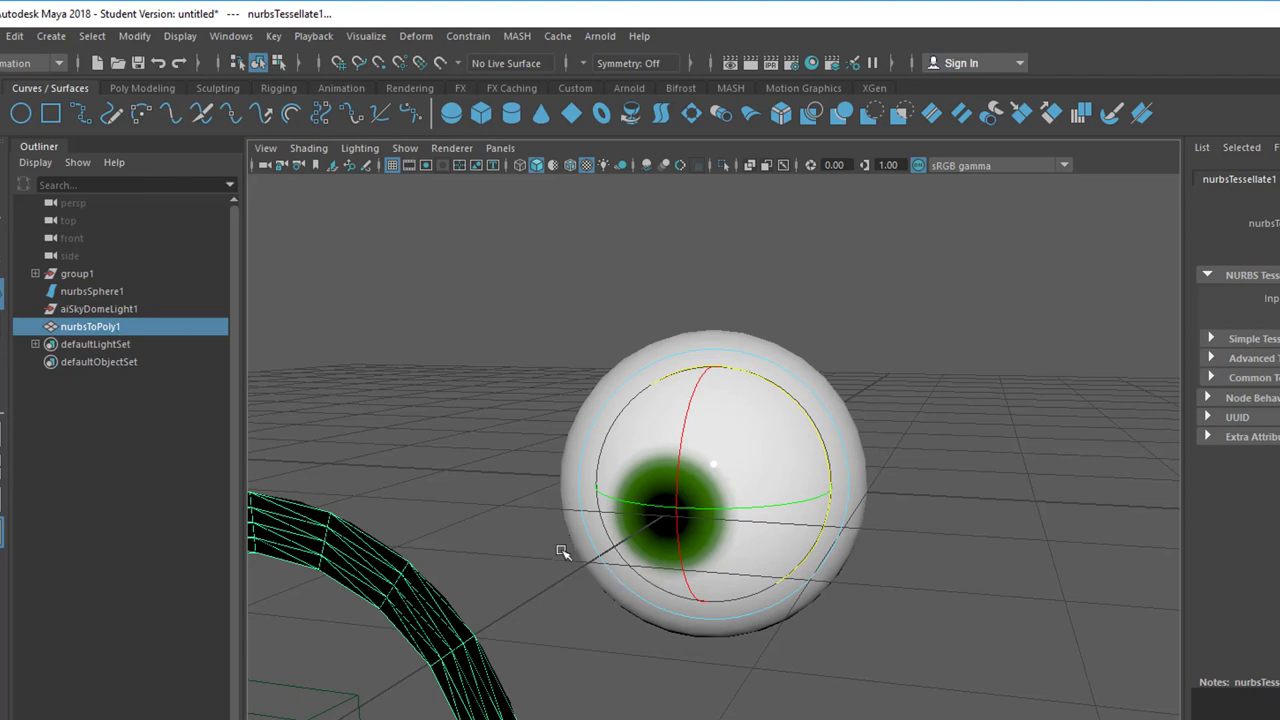
Create an Arnold mesh light from the converted polygon ring and render the scene to check its reflection in the eye.
{"action": "left_click", "coordinate": [599, 38]}
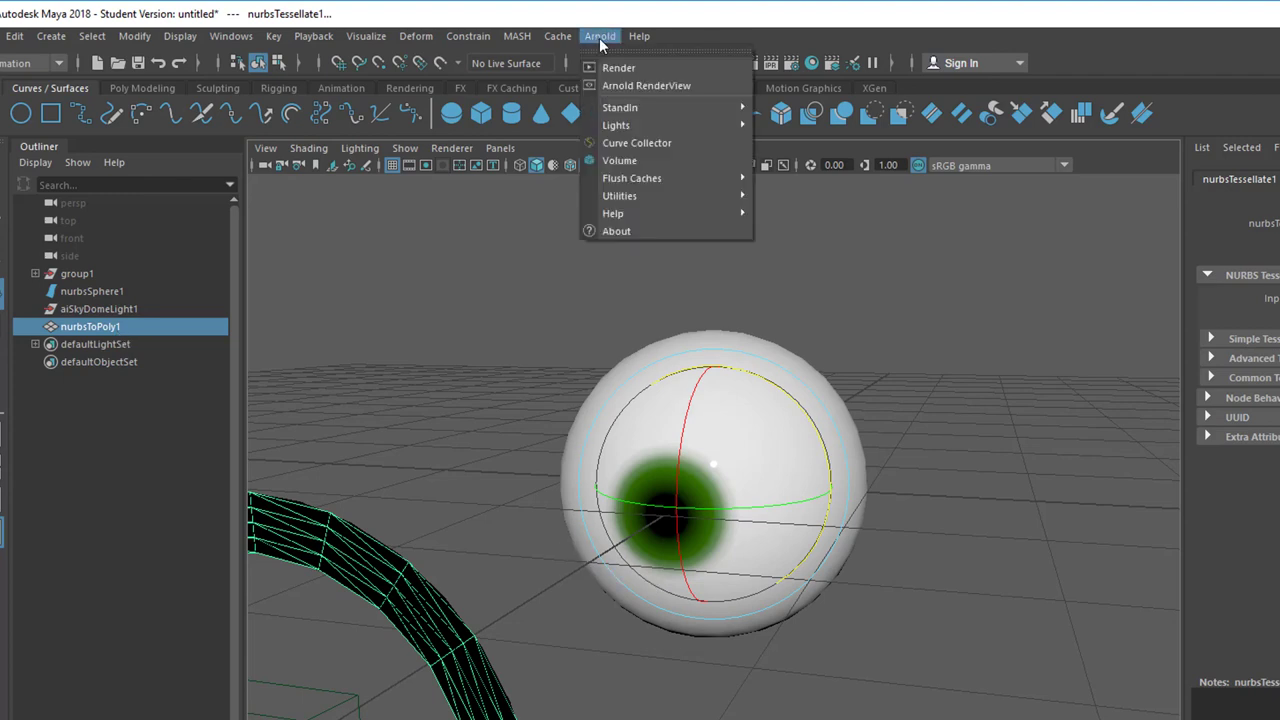
{"action": "mouse_move", "coordinate": [640, 125]}
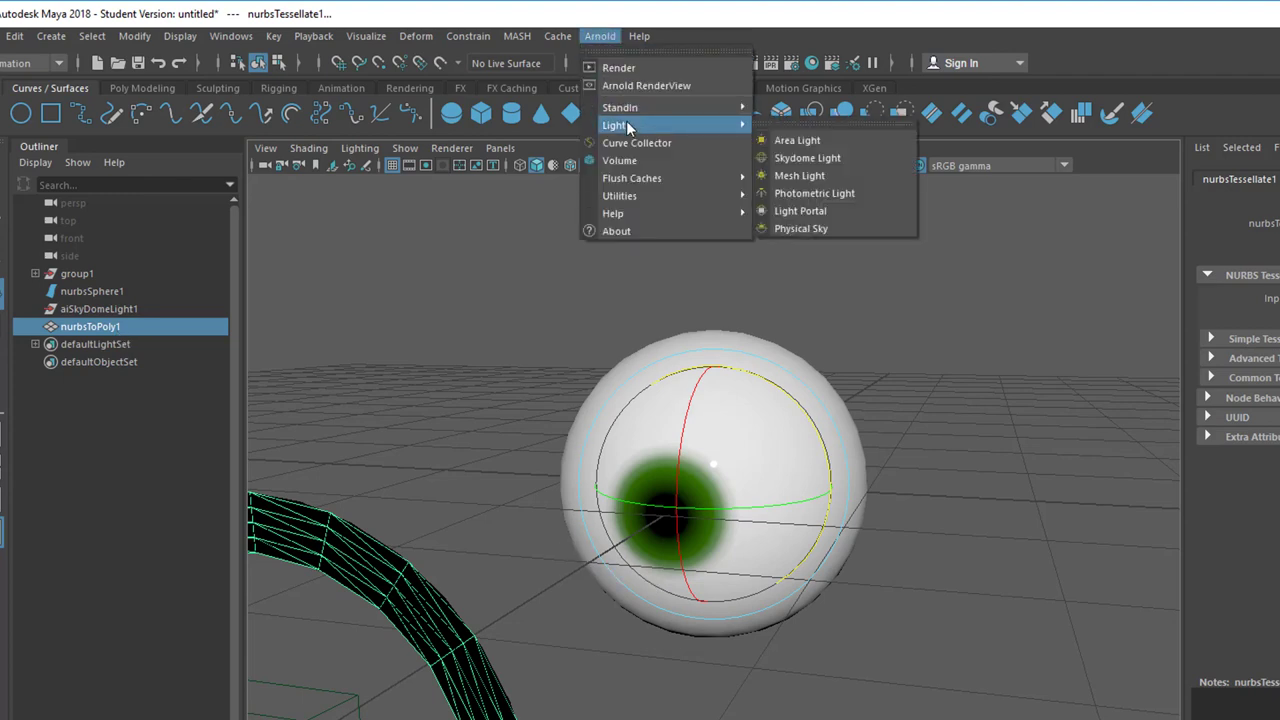
{"action": "left_click", "coordinate": [841, 173]}
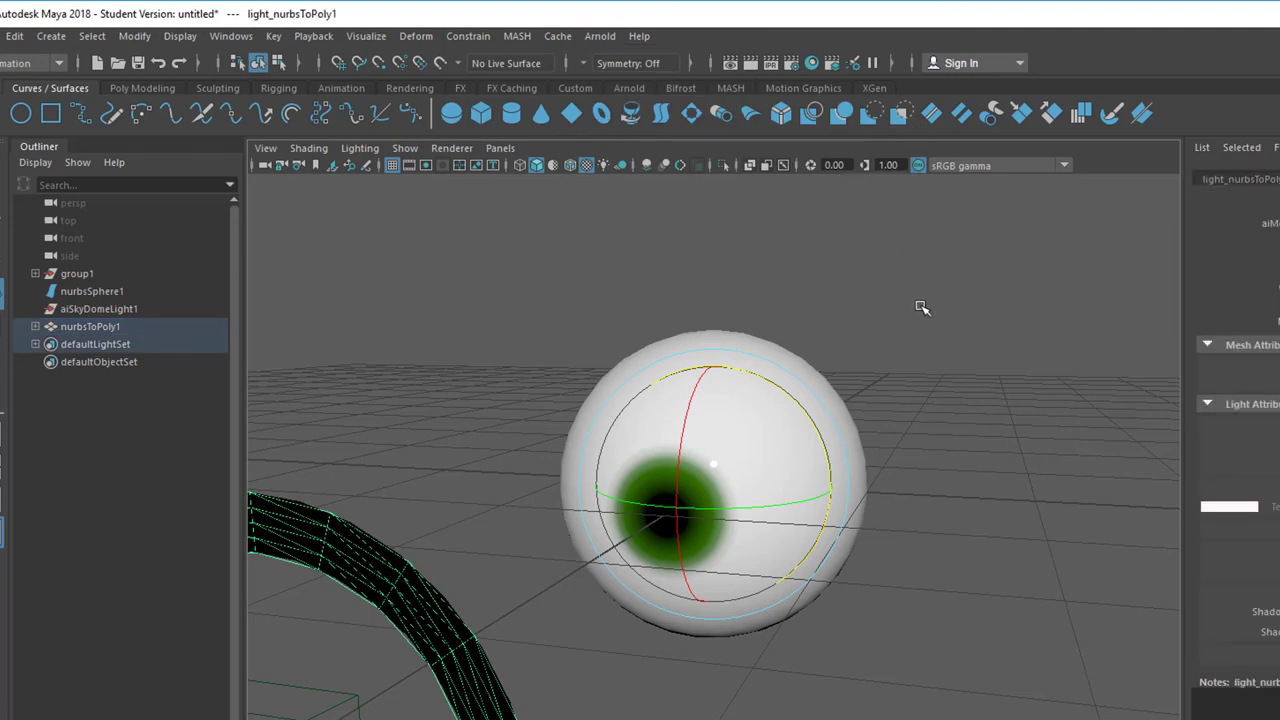
{"action": "left_click", "coordinate": [603, 38]}
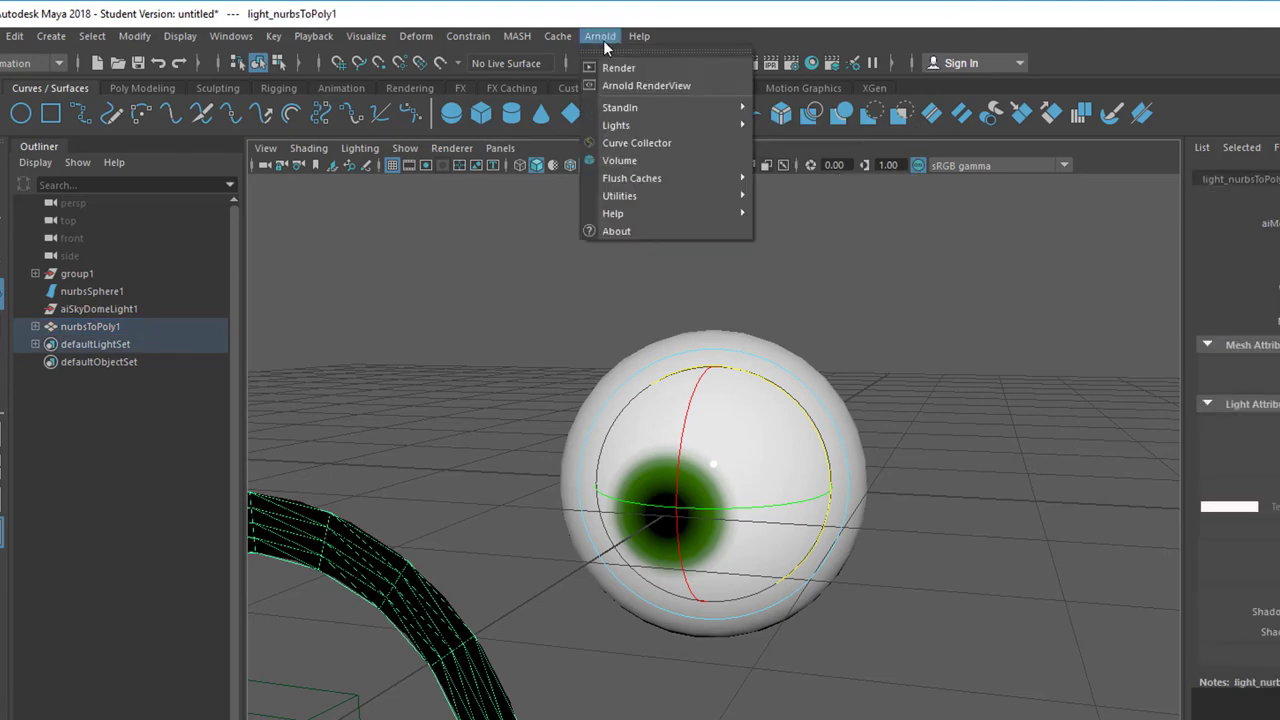
{"action": "left_click", "coordinate": [617, 66]}
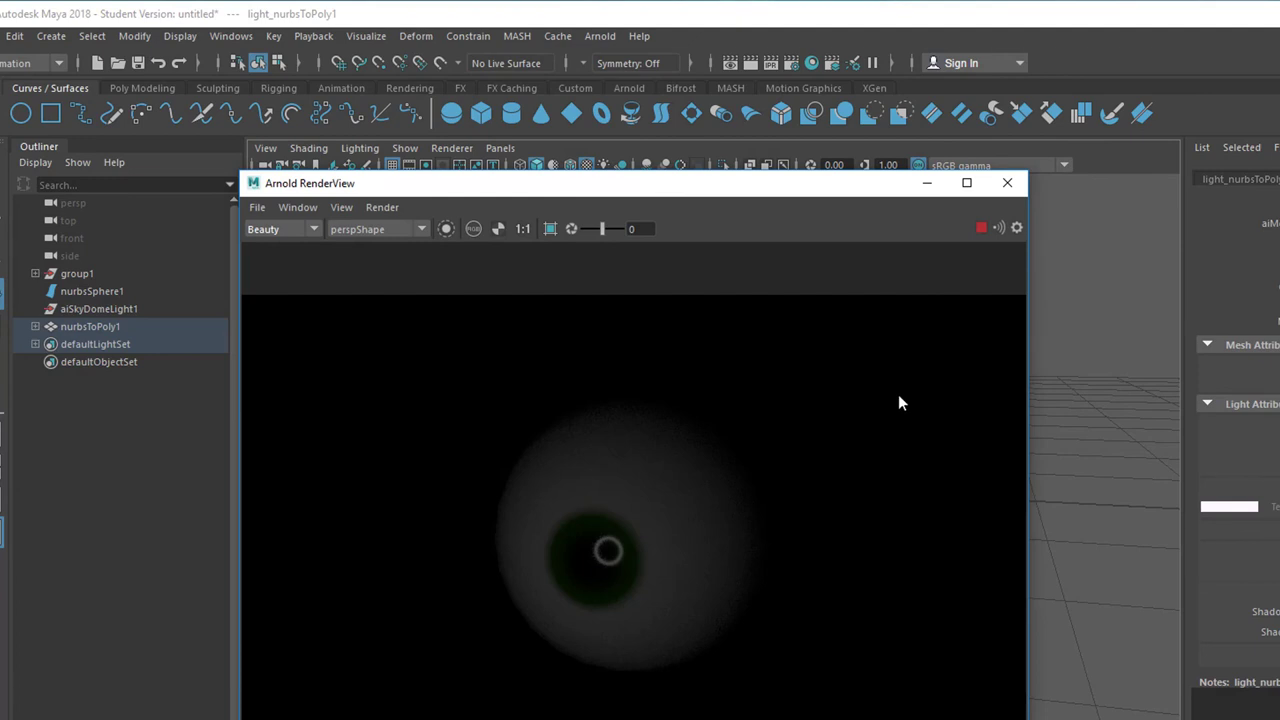